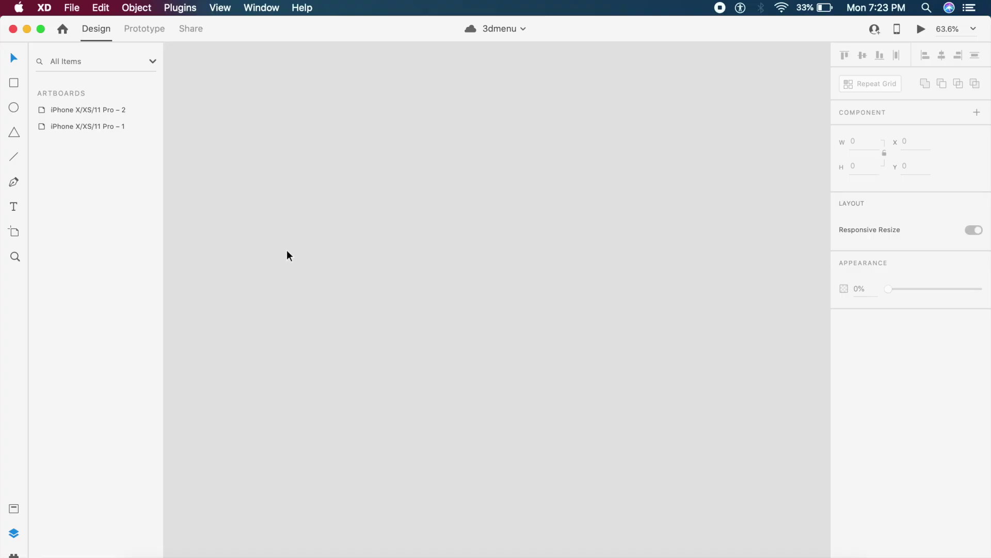
Step: Add an iPhone X/XS/11 Pro artboard and draw another artboard over it, resized to match at 375 × 812
key("a")
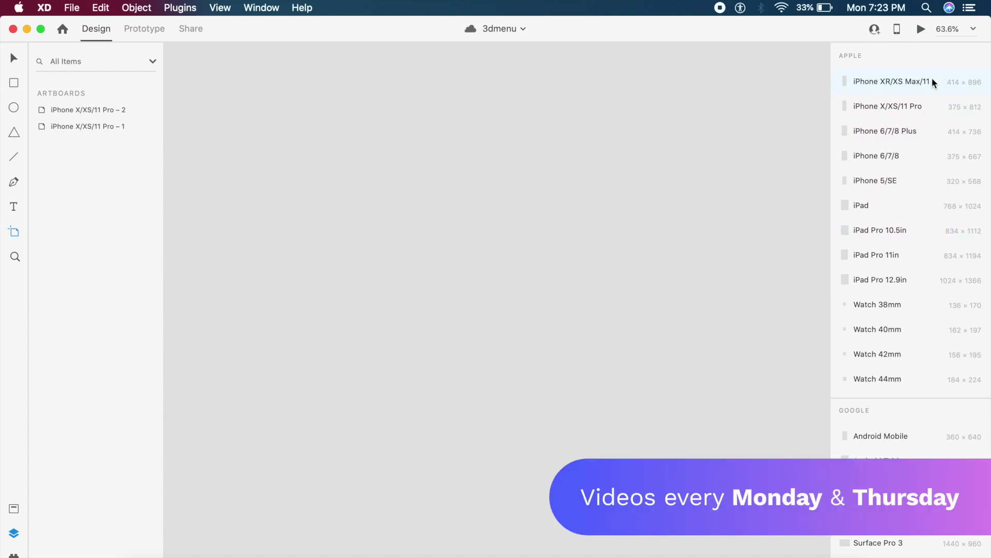
left_click(918, 106)
left_click_drag(404, 95, 582, 454)
key("Escape")
key("v")
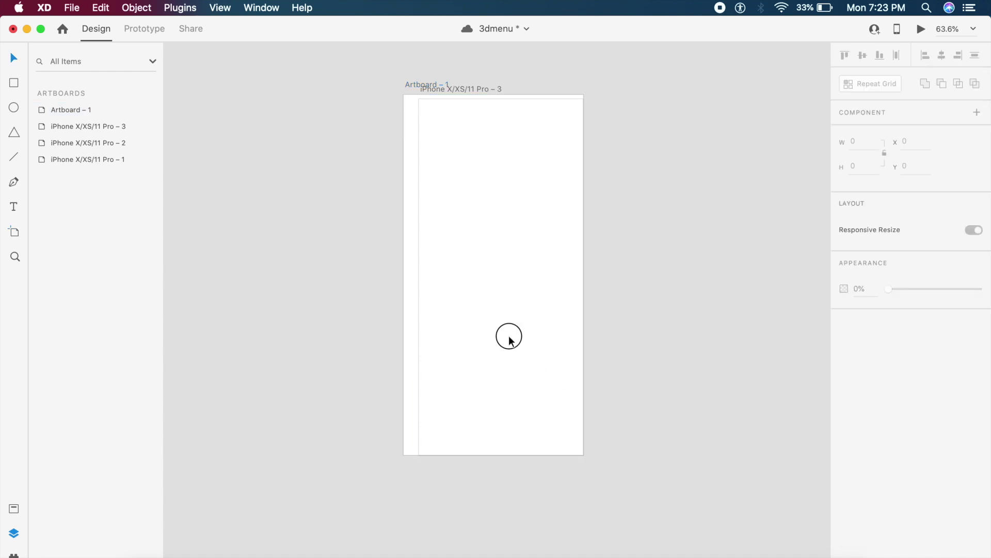
left_click(509, 338)
mouse_move(403, 275)
left_mouse_down()
mouse_move(426, 275)
mouse_move(418, 275)
left_mouse_up()
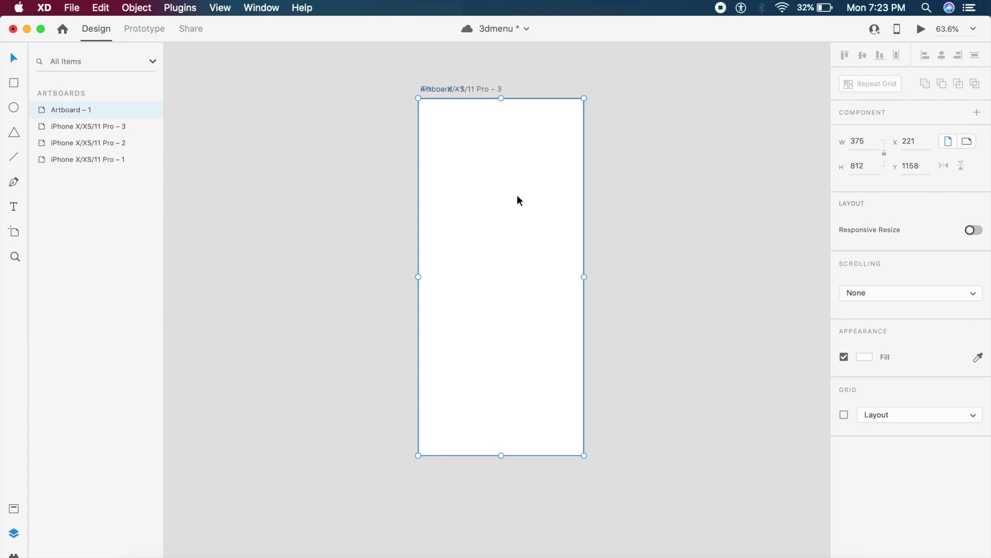
Step: Switch to Firefox, find the Morpheus Den gradient on WebGradients and select its colour code #30cfd0 for reuse
left_click(375, 551)
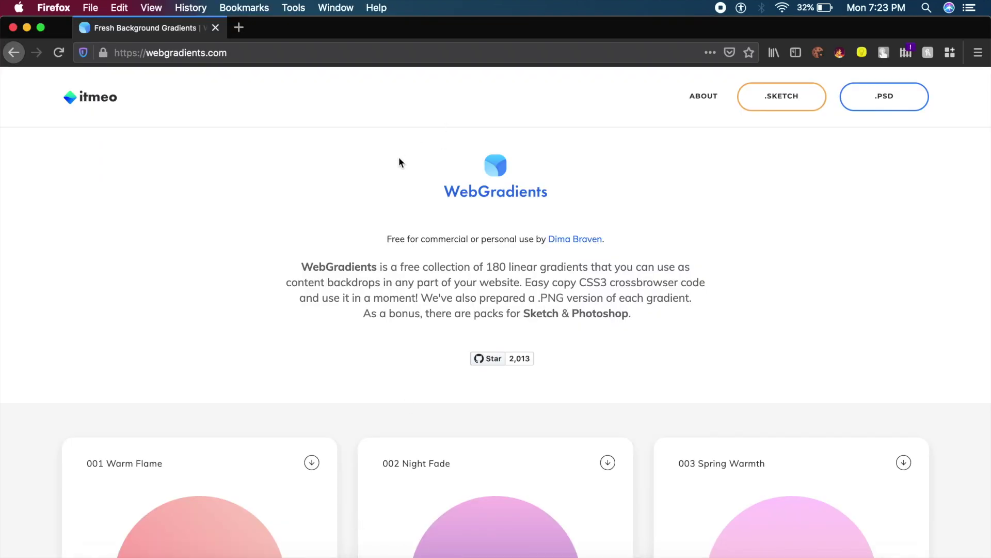
scroll(398, 161, "down", 15)
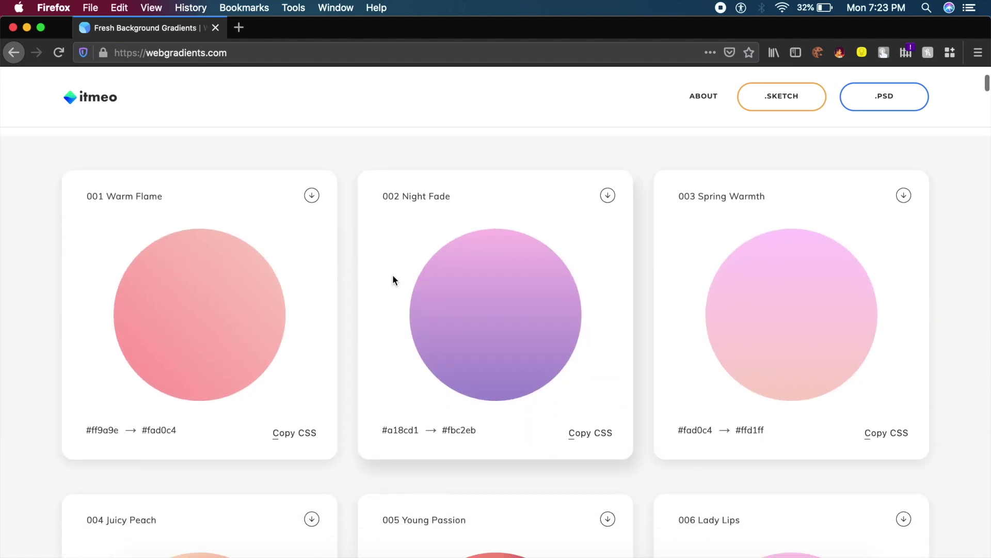
scroll(392, 281, "down", 14)
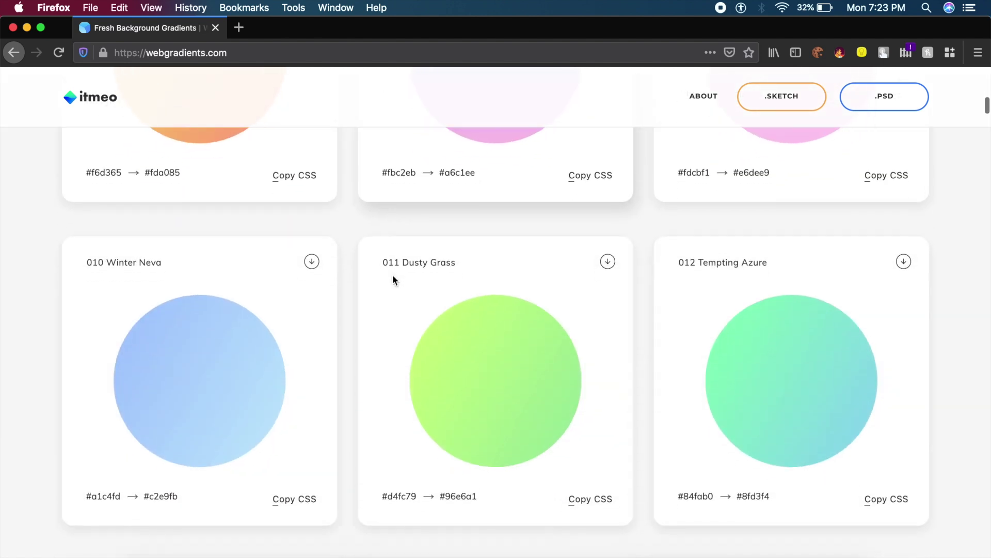
scroll(393, 281, "down", 20)
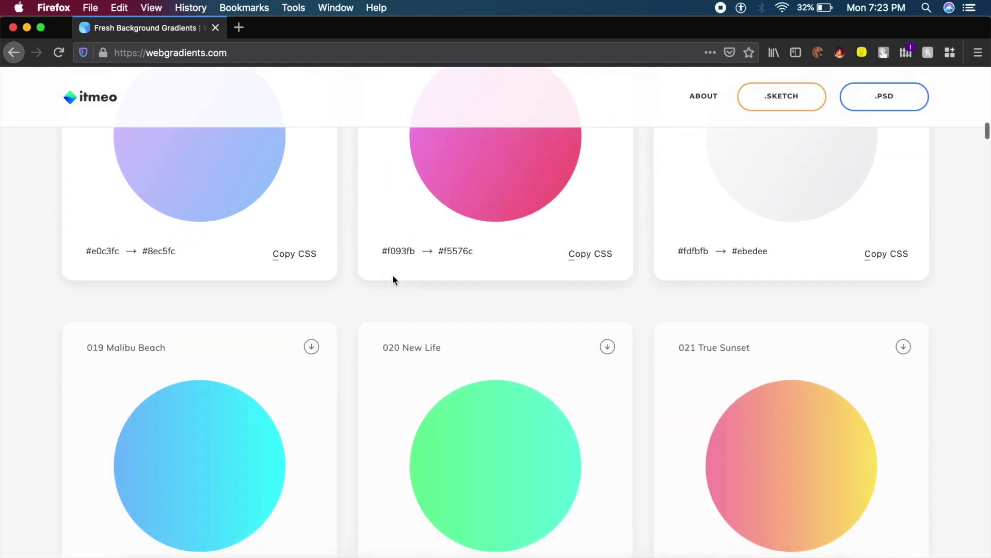
scroll(392, 280, "down", 4)
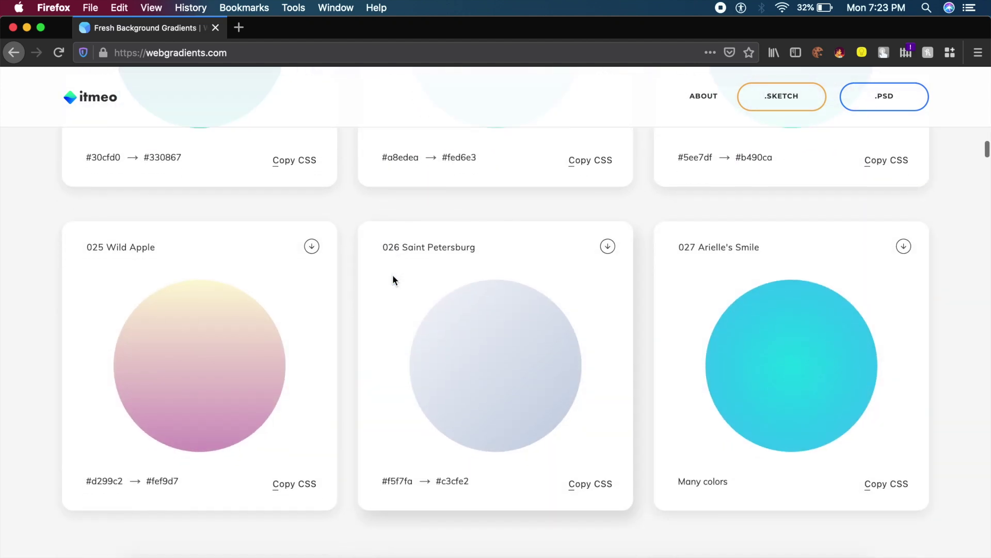
scroll(392, 280, "up", 4)
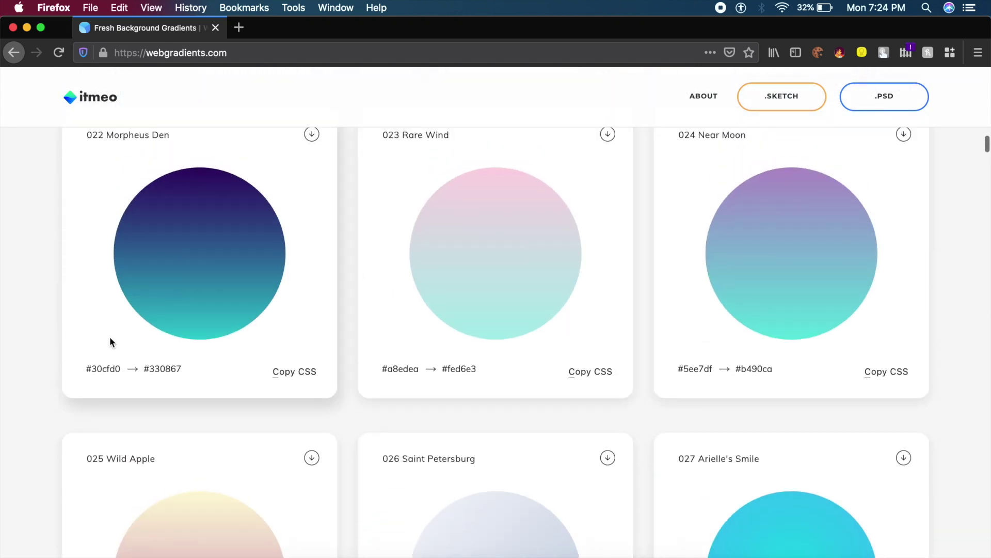
left_click(103, 370)
left_click_drag(123, 372, 88, 367)
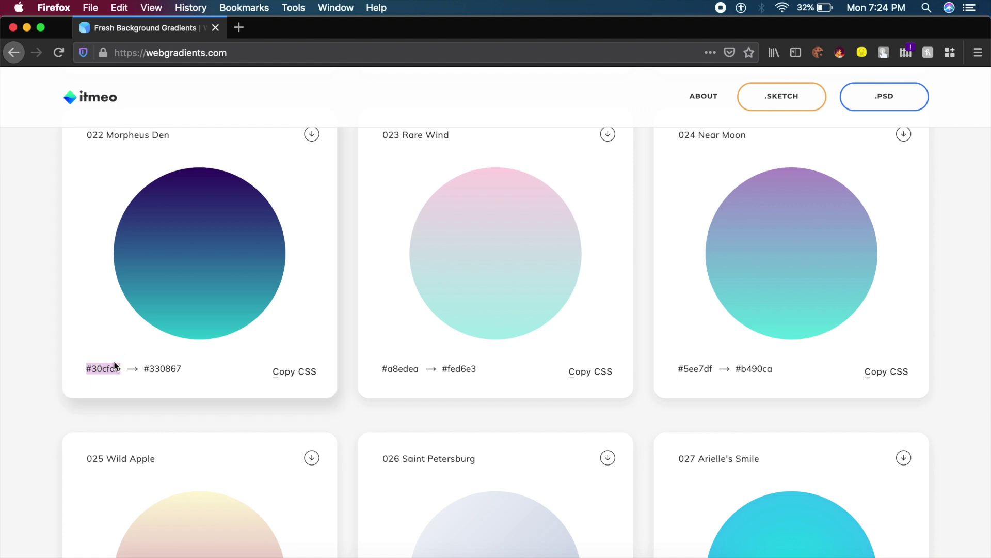
left_click(166, 210)
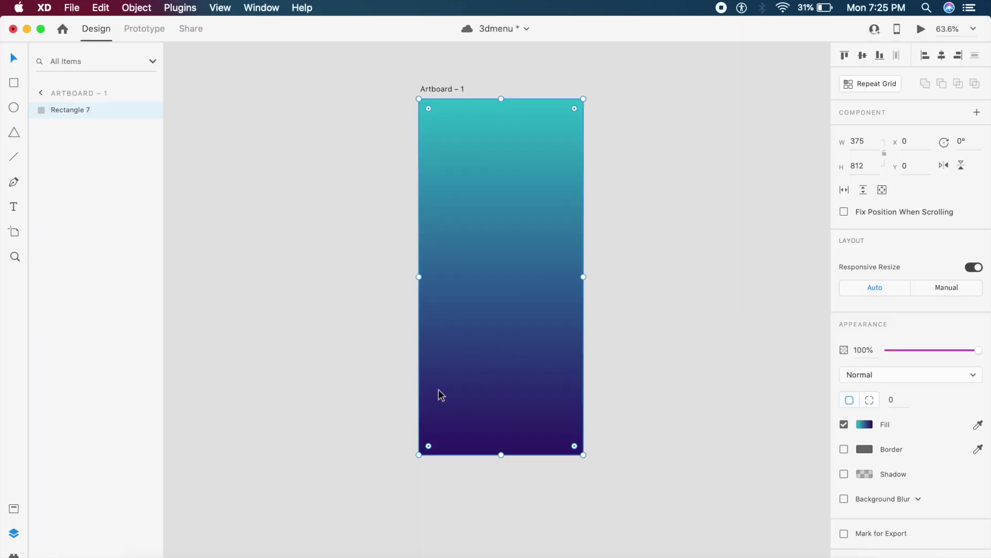
Step: Draw a white rectangle about 298 × 617 over the gradient background and center it horizontally on the artboard
key("r")
mouse_move(441, 155)
left_mouse_down()
mouse_move(548, 378)
mouse_move(551, 409)
mouse_move(571, 424)
left_mouse_up()
key("Escape")
left_click_drag(519, 373, 516, 367)
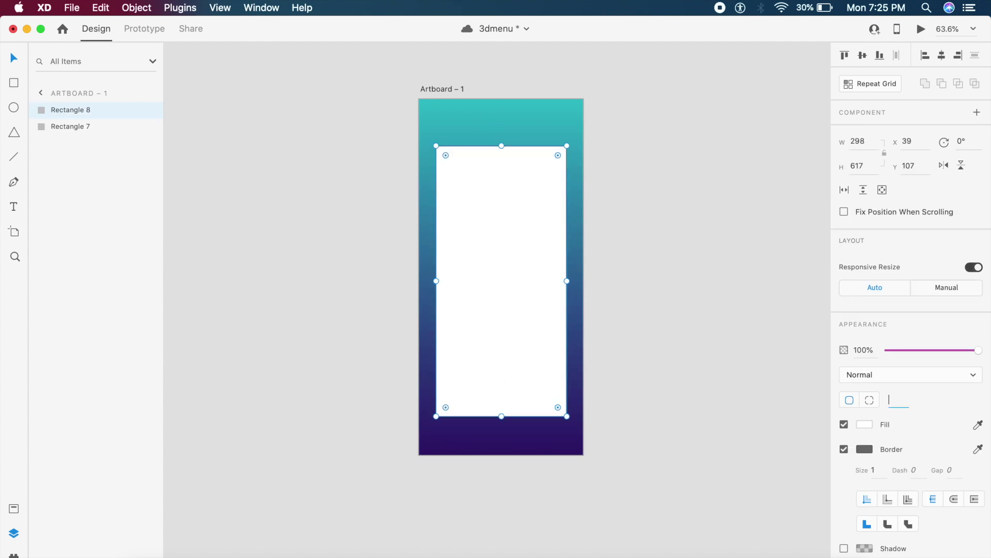
Step: Set the white rectangle's corner radius to 32 and remove its border
key("Return")
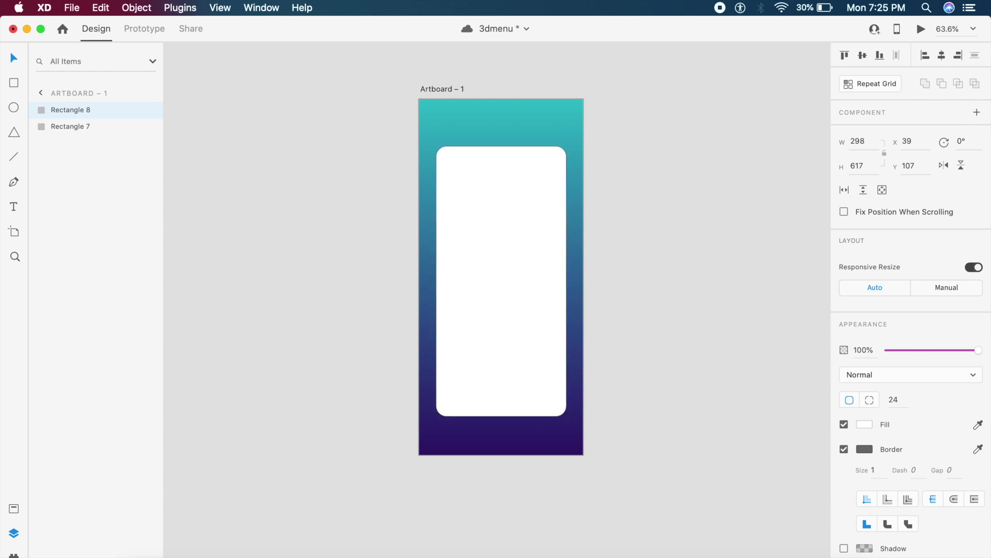
left_click(899, 400)
type("32")
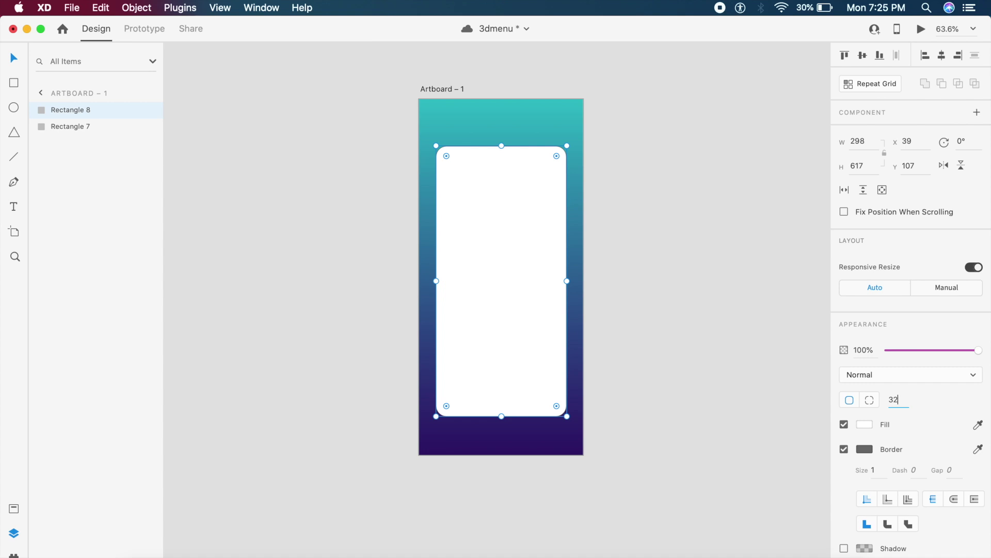
key("Return")
left_click(844, 449)
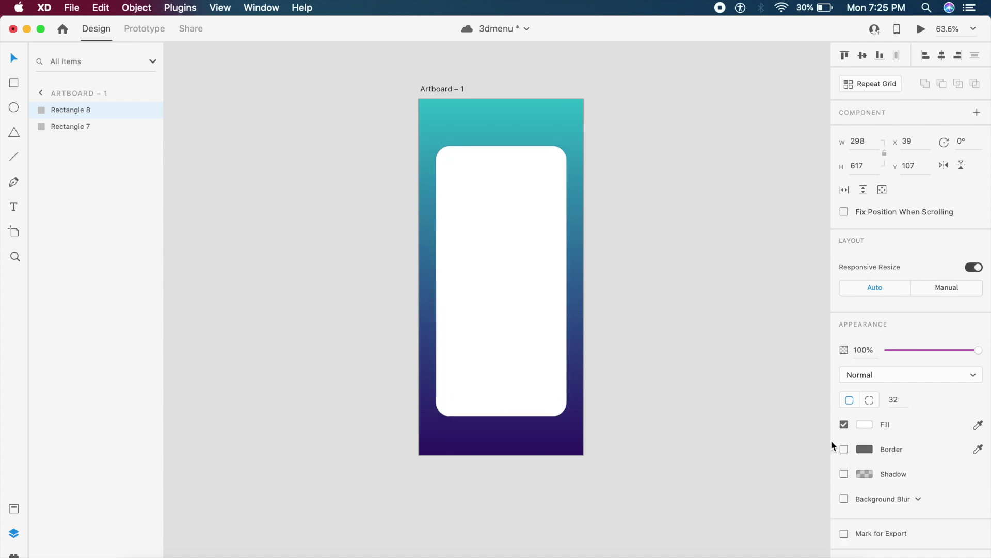
left_click(656, 329)
Step: Duplicate the rounded white rectangle, offset the copy from the original and set the copy's opacity to 60%
left_click(496, 270)
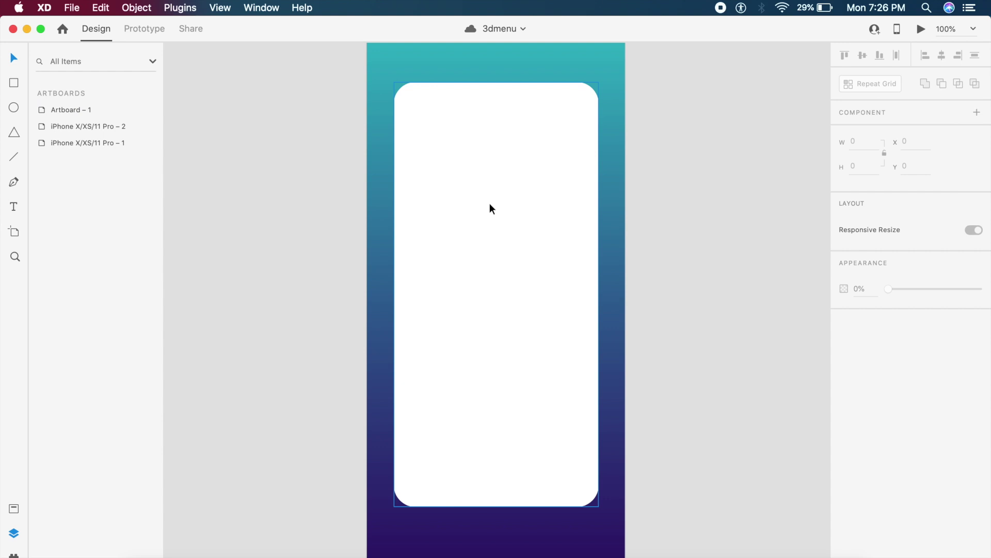
left_click_drag(490, 203, 589, 251)
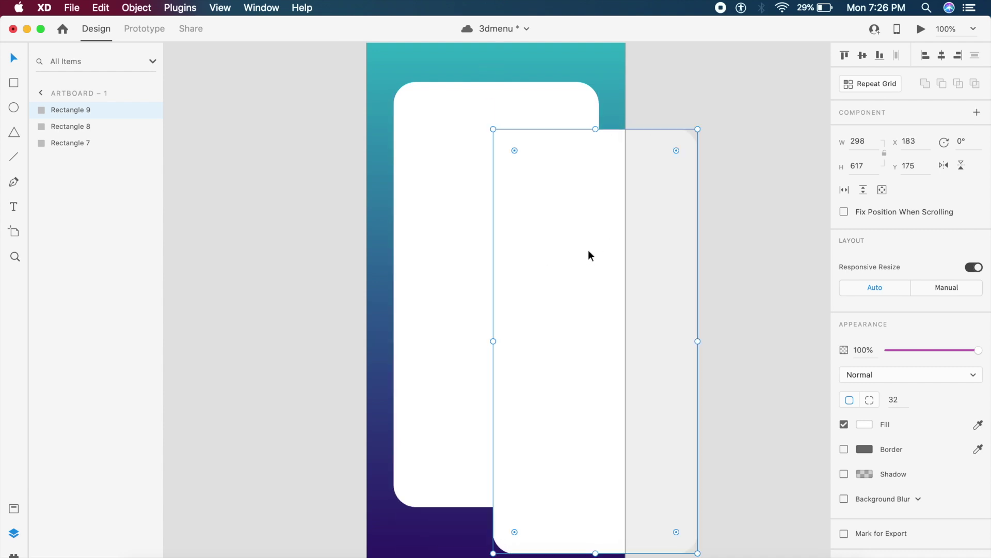
left_click(877, 349)
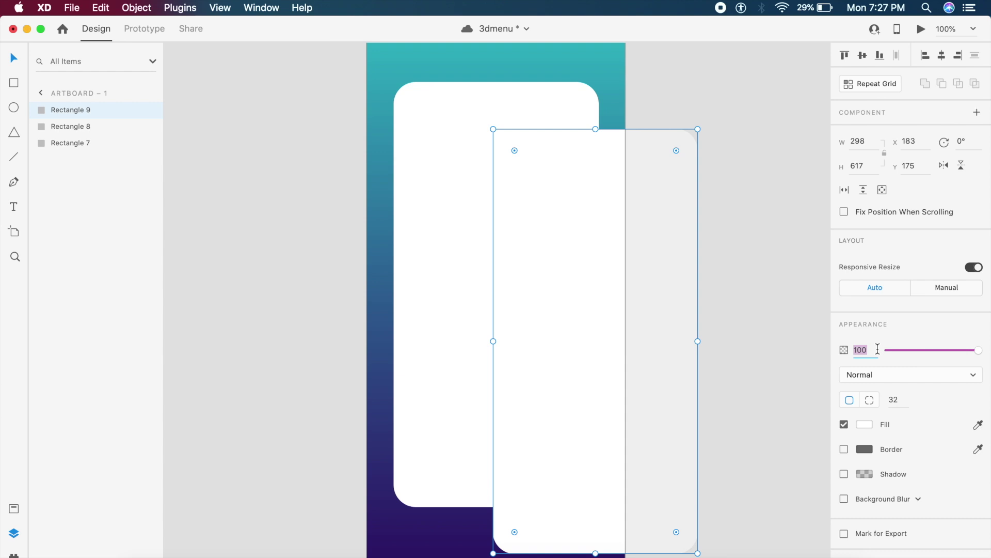
type("60")
key("Return")
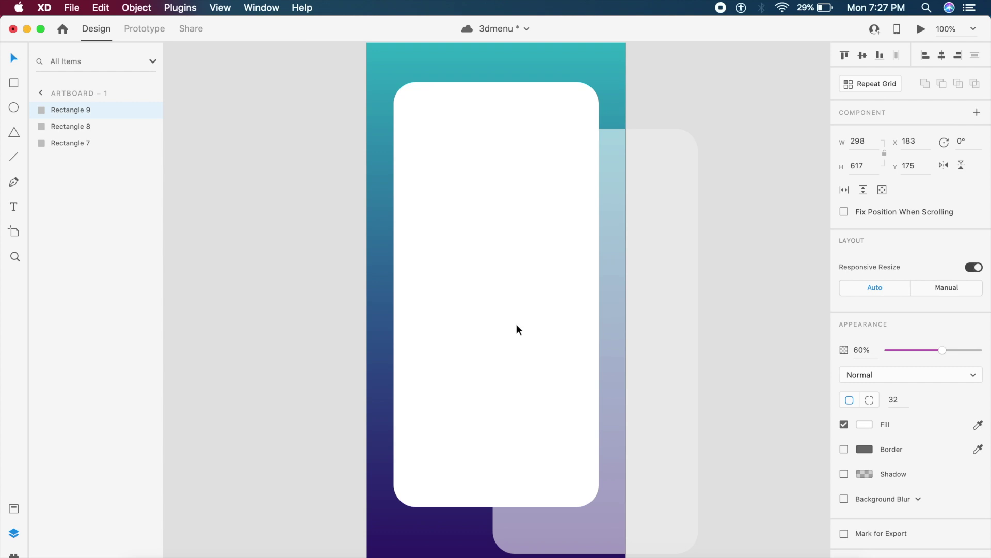
Step: Align the translucent copy with the white card, enlarge it to about 314 × 648 and adjust its position around the card
left_click_drag(639, 340, 538, 307)
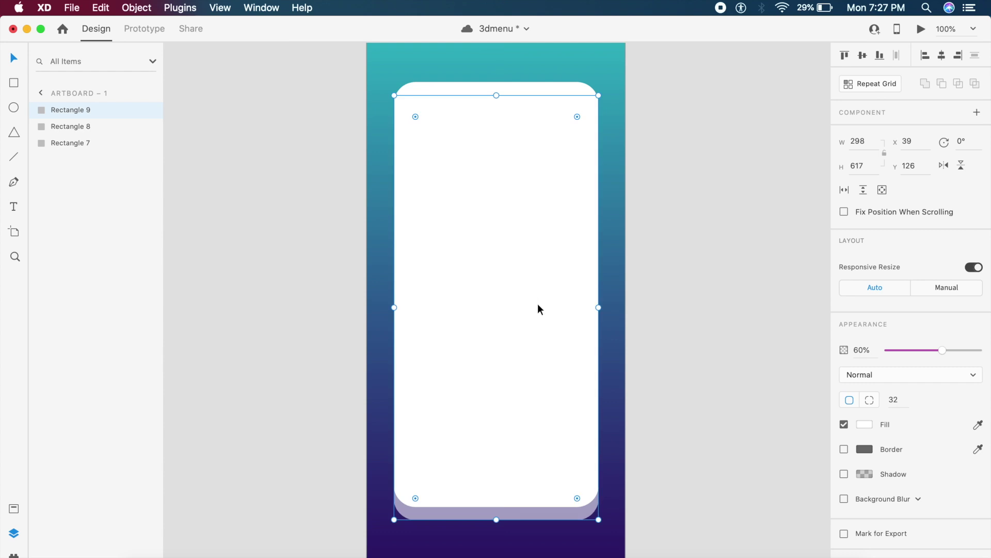
scroll(538, 305, "down", 3)
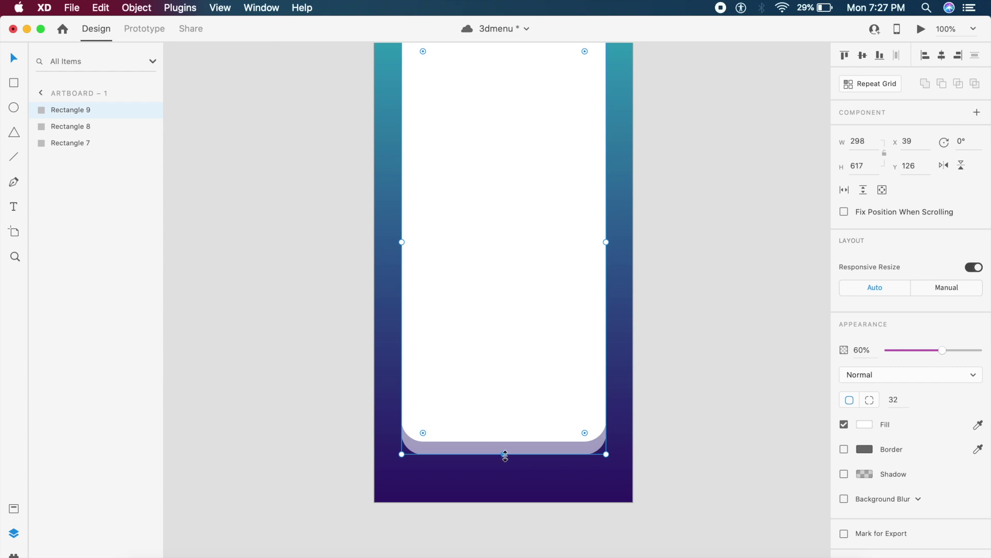
left_click_drag(505, 456, 511, 475)
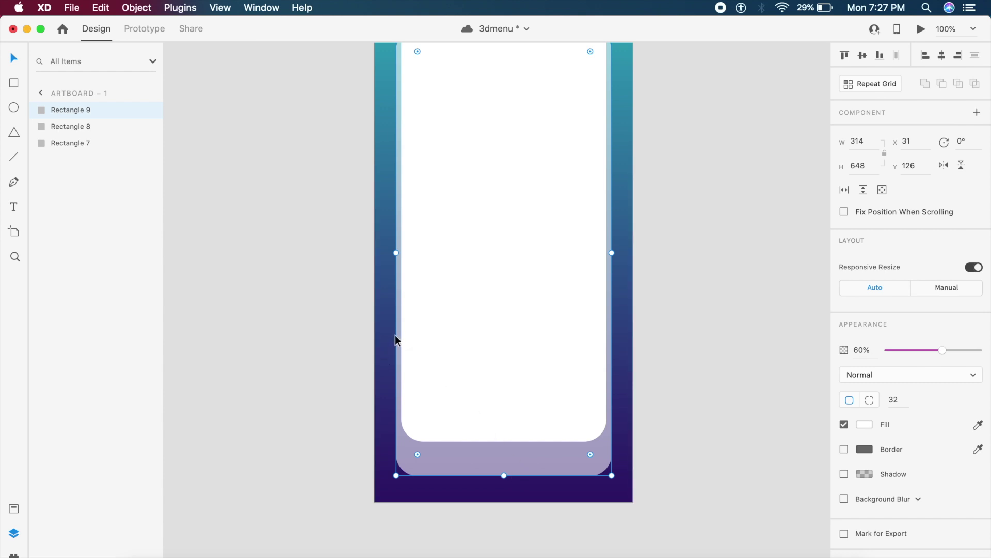
left_click_drag(527, 460, 551, 447)
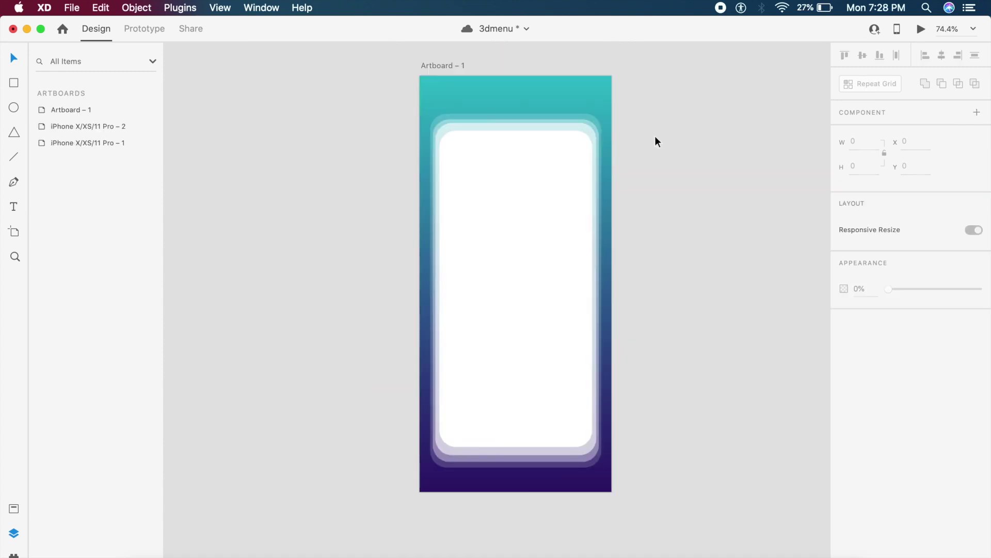
Step: Save the document, switch to Firefox and open remixicon.com in a new tab
scroll(655, 135, "up", 5)
scroll(661, 134, "left", 3)
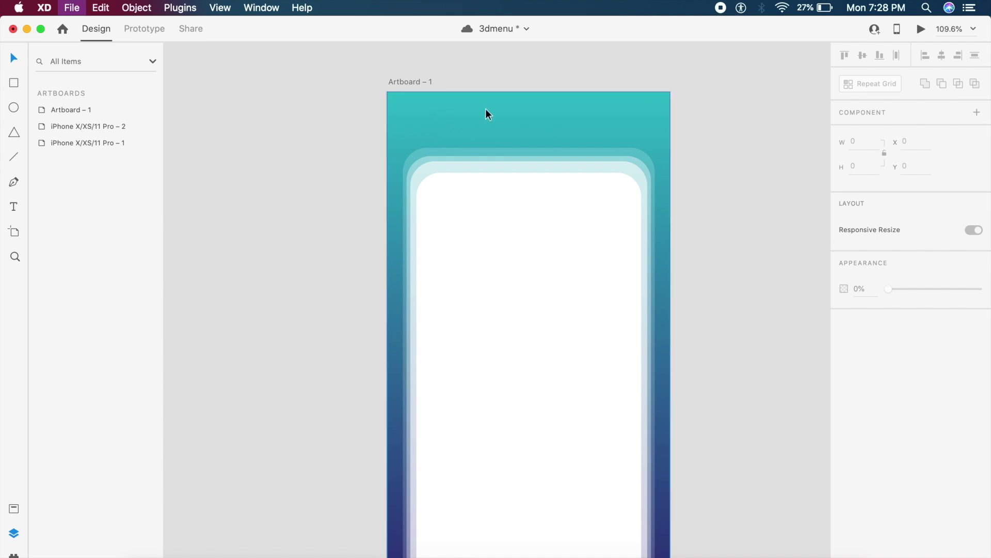
key("super+s")
left_click(391, 553)
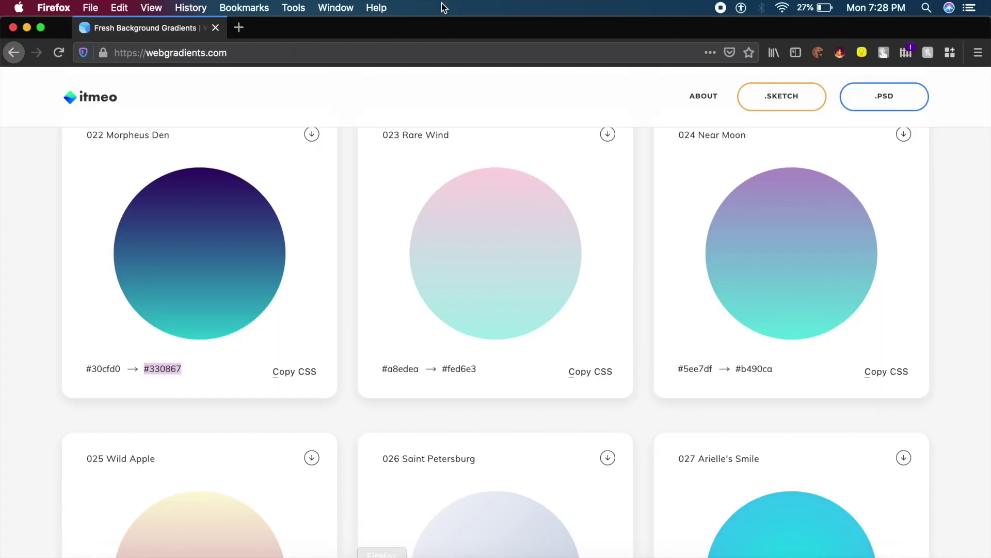
left_click(238, 29)
type("remix")
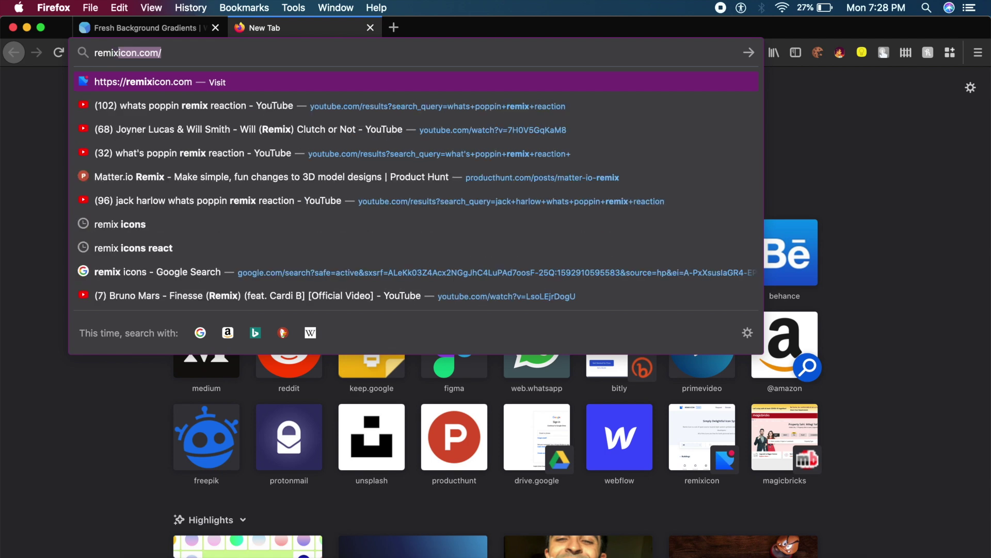
key("Return")
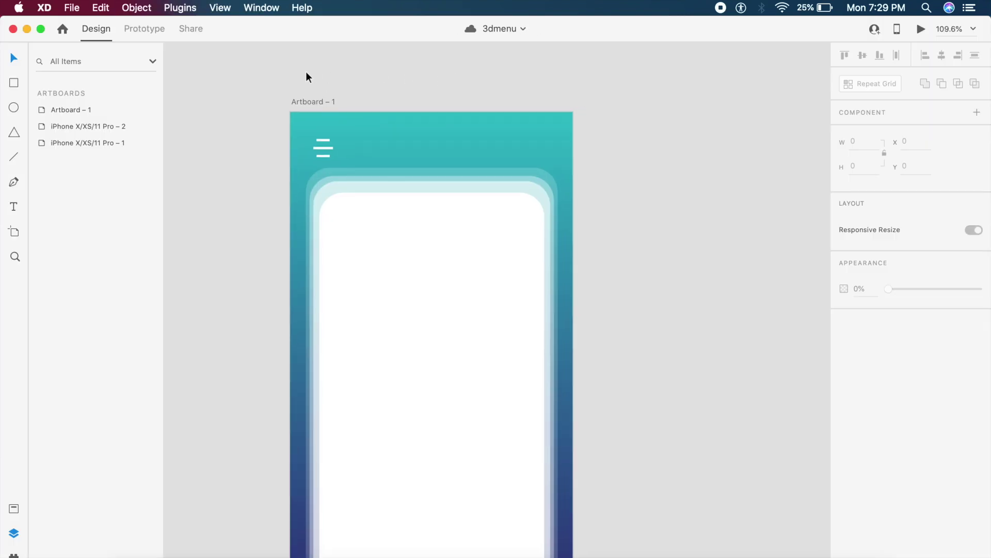
Step: Duplicate Artboard – 1 with its gradient background, layered cards and menu icon
left_click(328, 100)
key("super+d")
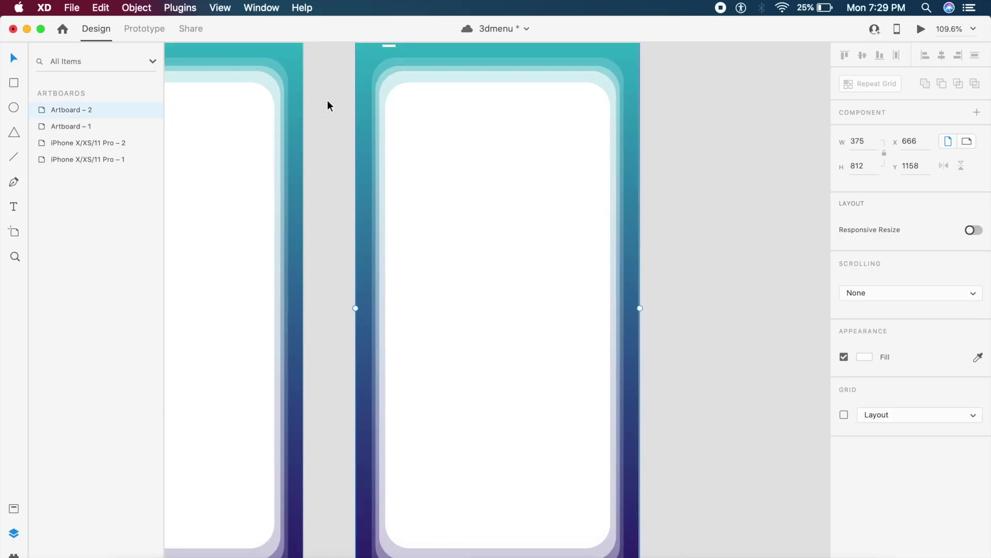
scroll(330, 113, "up", 1)
left_click(343, 155)
left_click(316, 155)
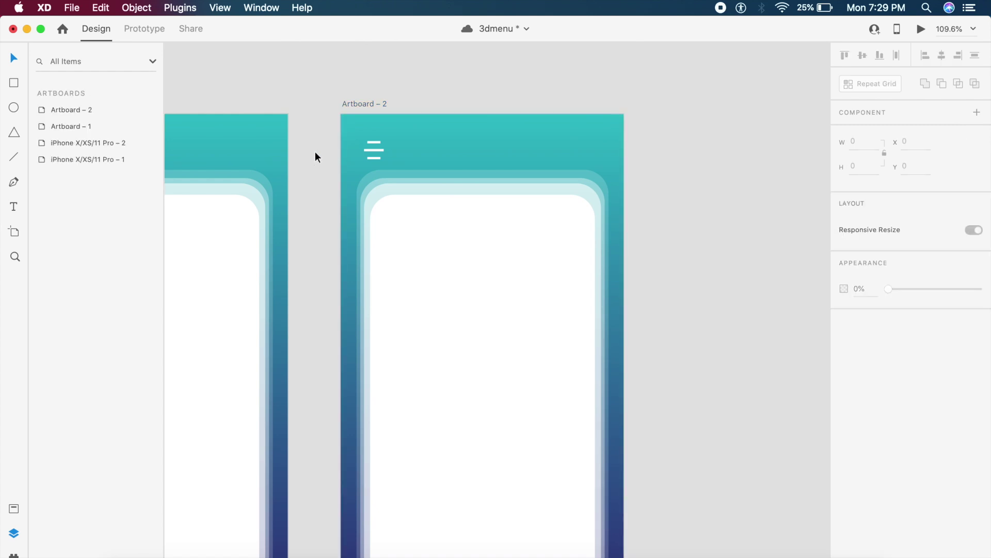
scroll(316, 157, "down", 3)
left_click_drag(343, 138, 699, 451)
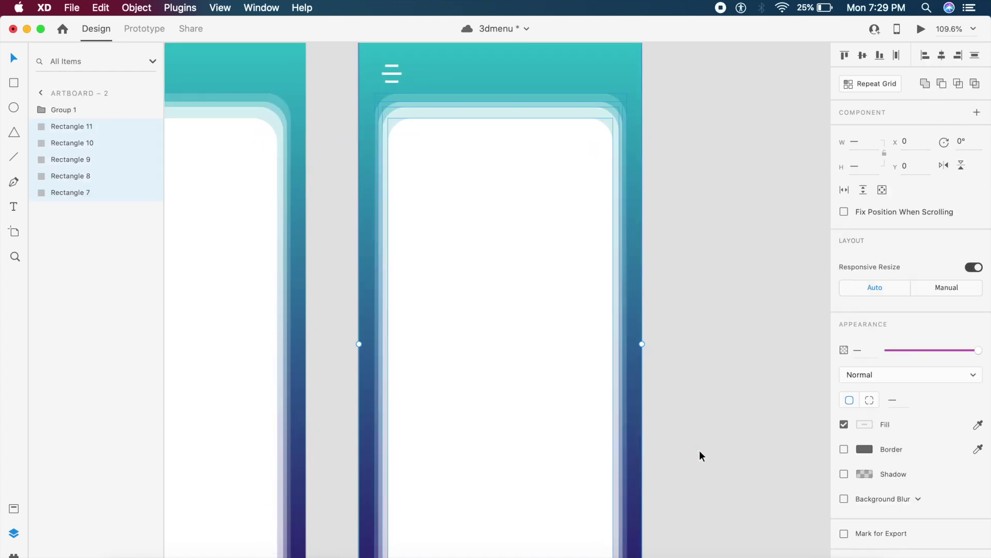
left_click(781, 268)
Step: Select the stacked rounded rectangles on Artboard – 2 without the gradient background and move them down toward the artboard's lower part
left_click_drag(712, 199, 442, 188)
left_click(485, 78, "shift")
left_click_drag(533, 215, 527, 367)
scroll(532, 321, "down", 5)
left_click(594, 189)
Step: Paste the Profile, Content, Alerts and Settings icon groups into Artboard – 2 and move them up to Y 102 below the menu icon
scroll(483, 139, "up", 5)
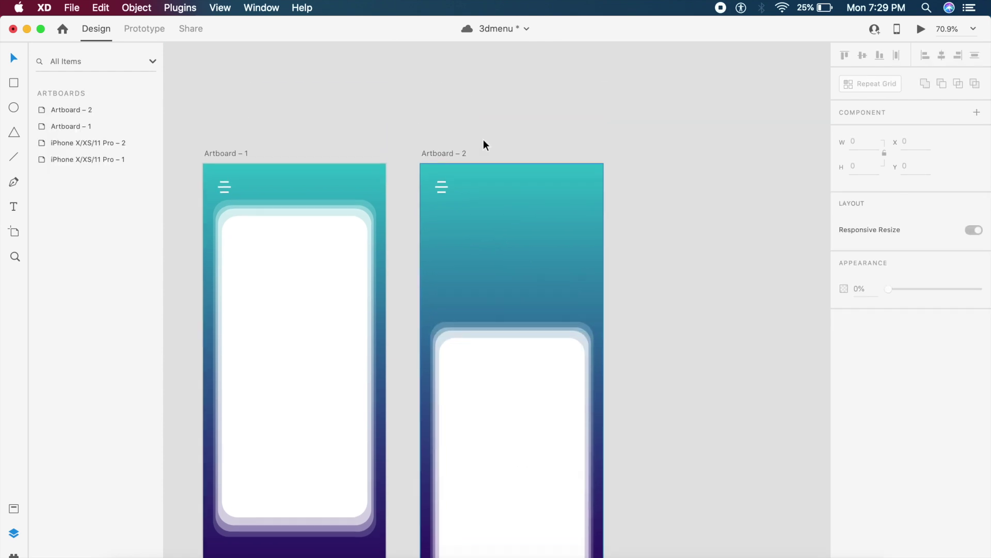
scroll(484, 141, "up", 5)
left_click(602, 202)
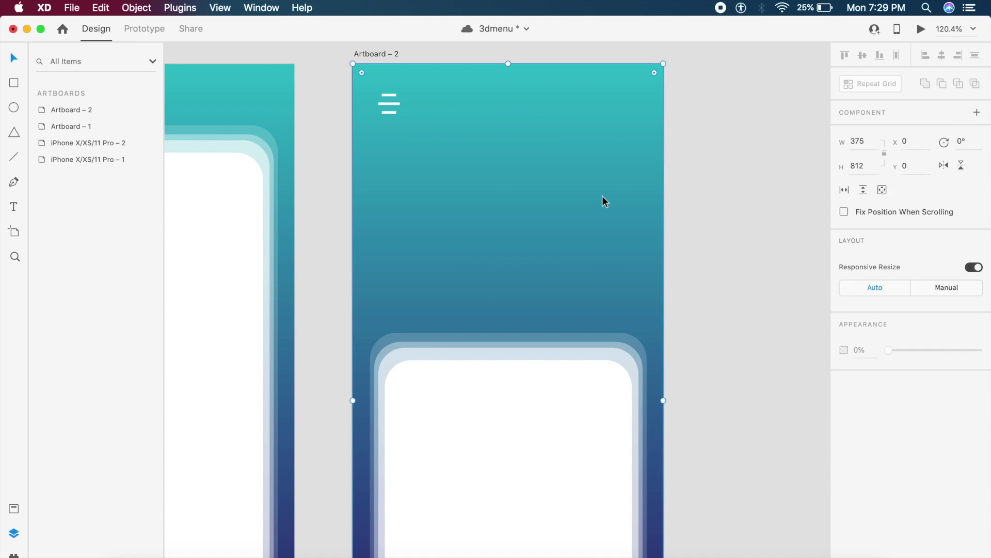
key("cmd+v")
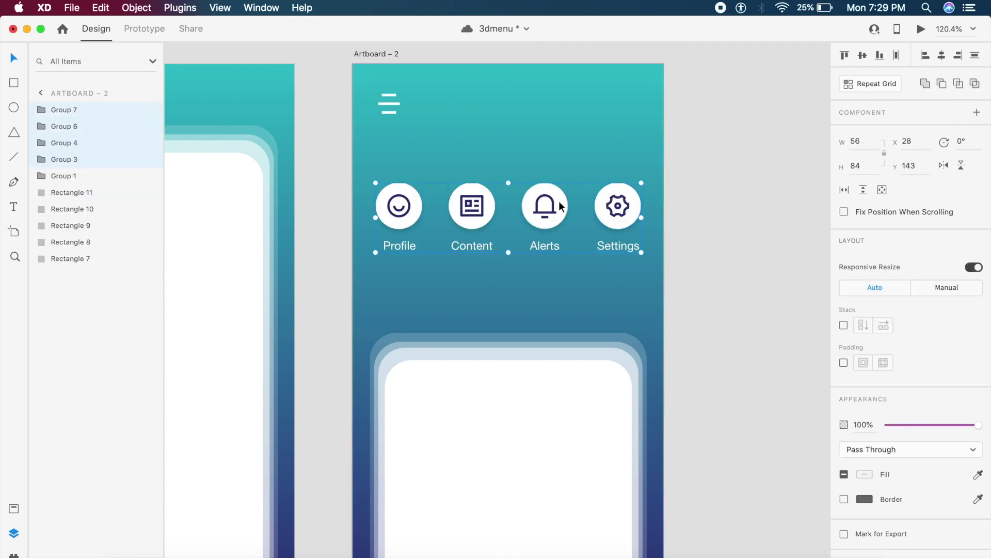
left_click_drag(551, 196, 549, 171)
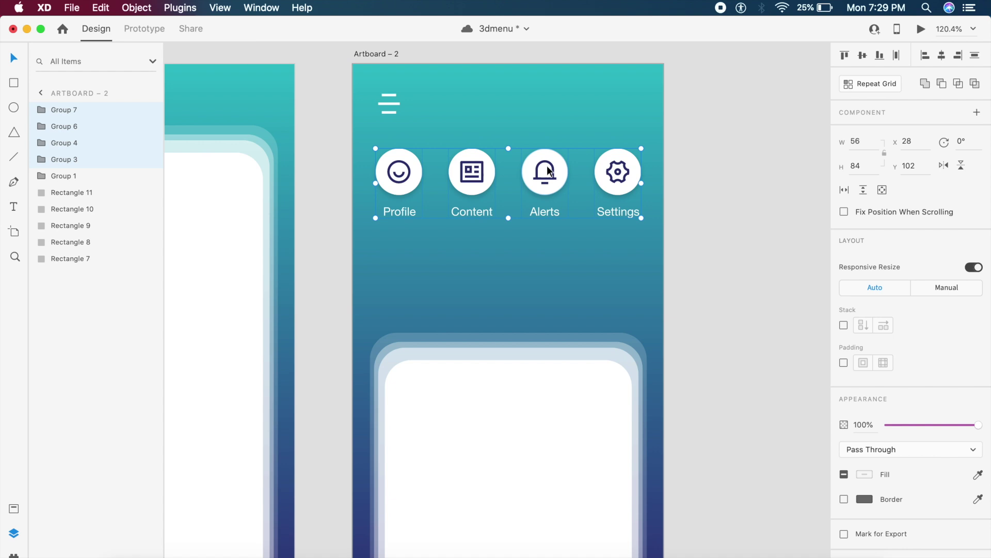
left_click(695, 230)
scroll(695, 231, "down", 2)
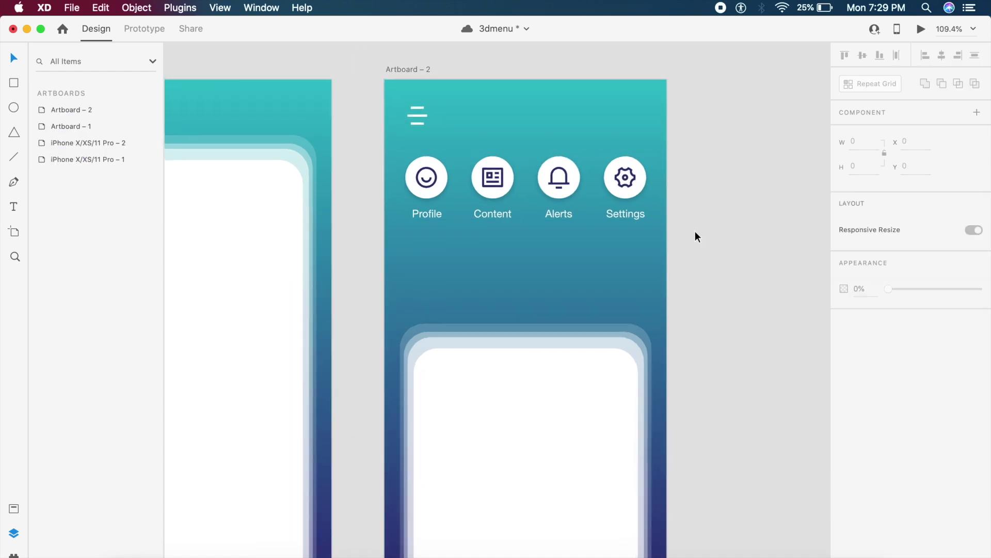
Step: Export Artboard – 2 to ProtoPie
left_click(422, 69)
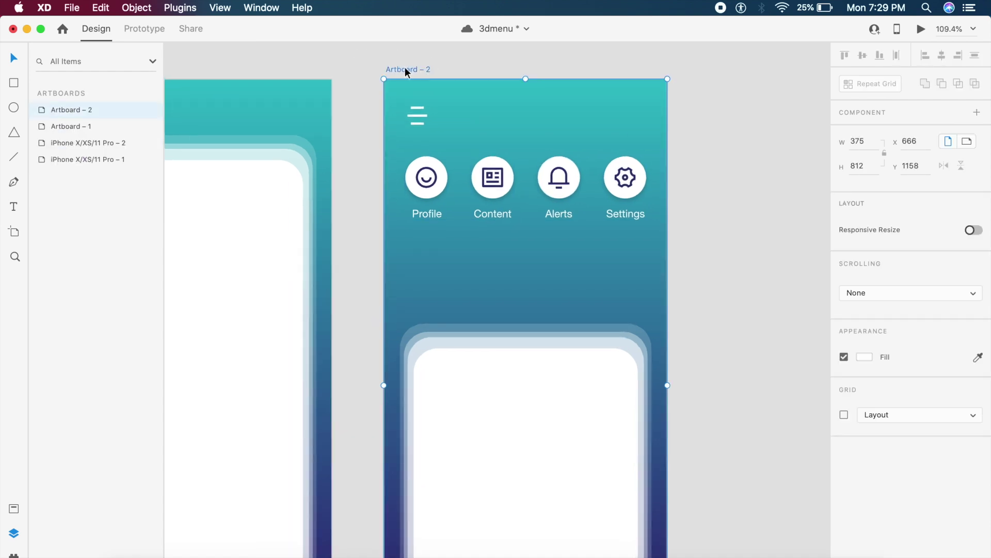
left_click(70, 6)
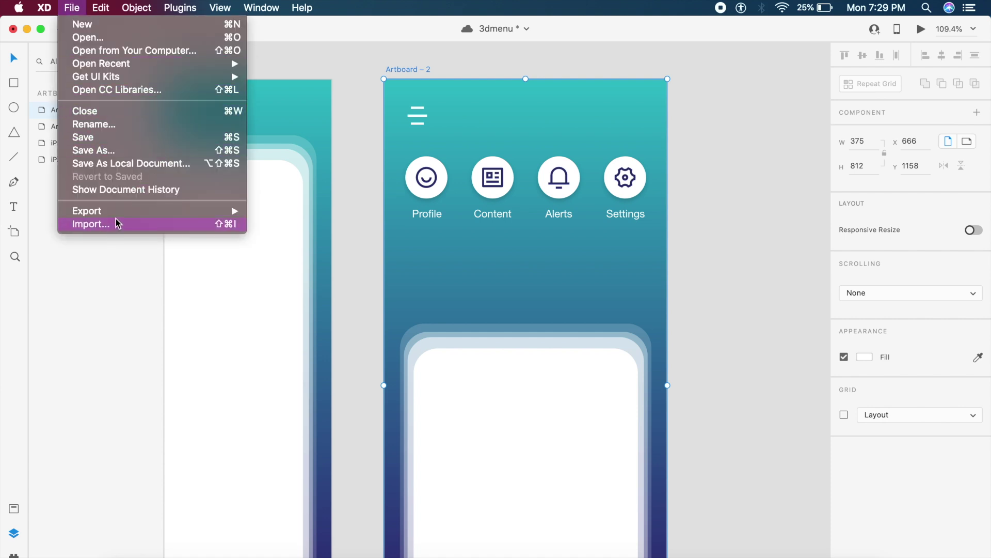
mouse_move(117, 217)
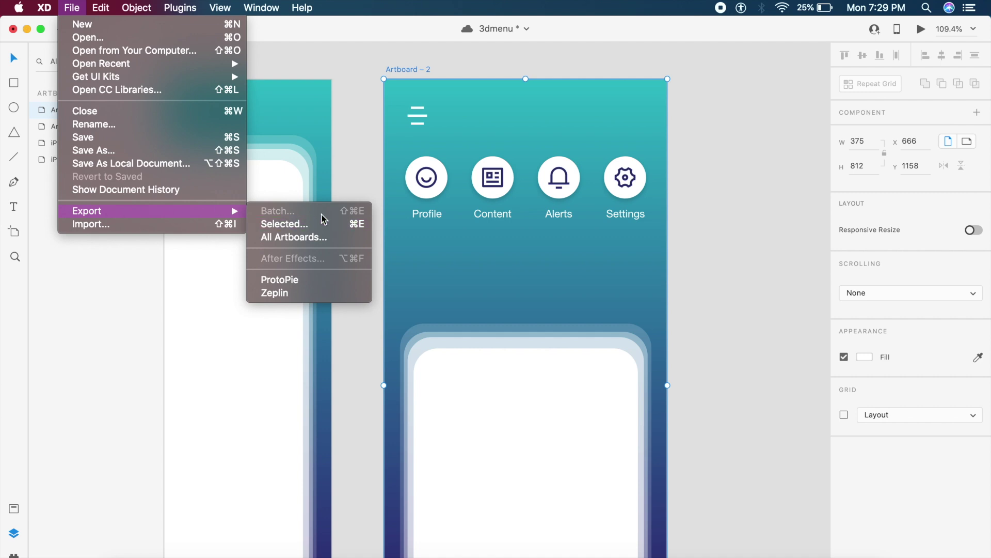
left_click(298, 281)
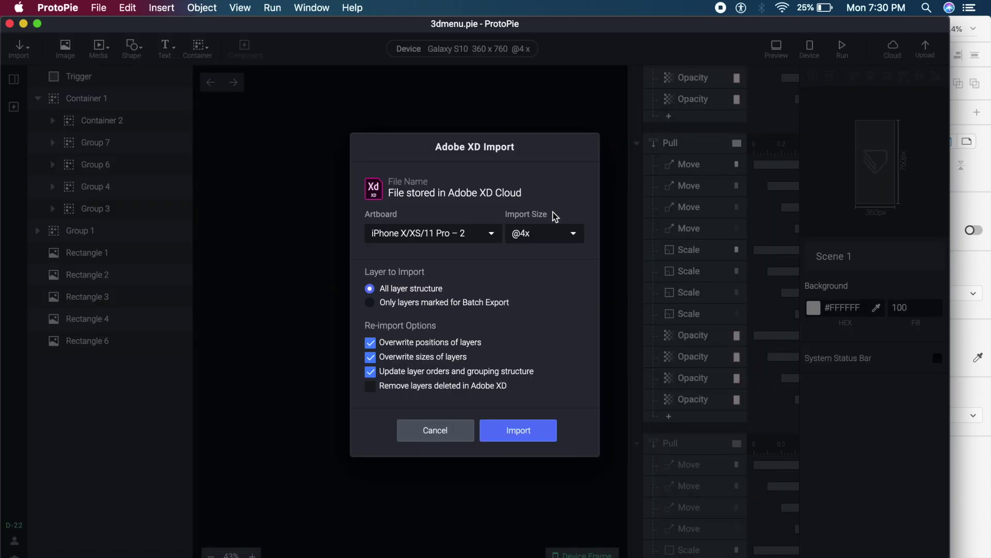
left_click(549, 236)
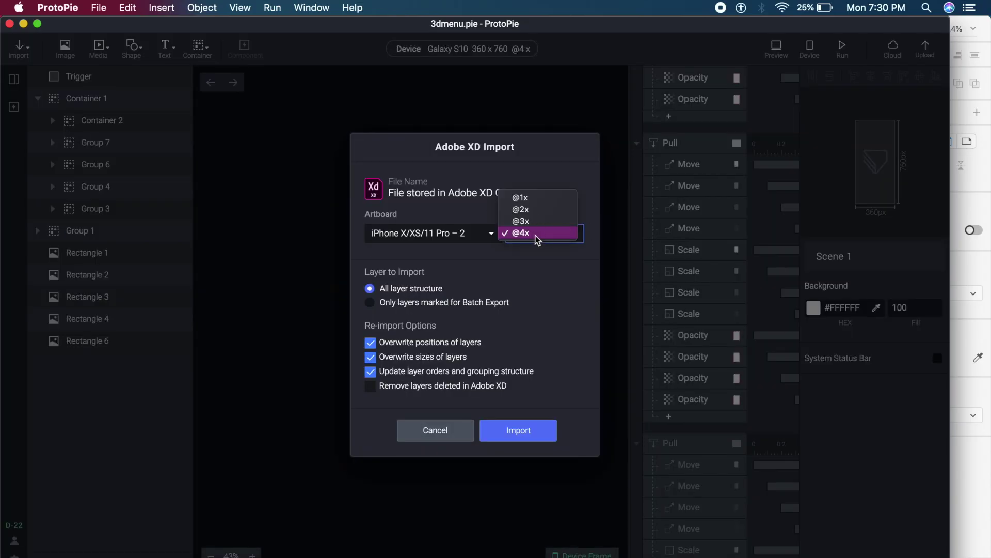
left_click(535, 236)
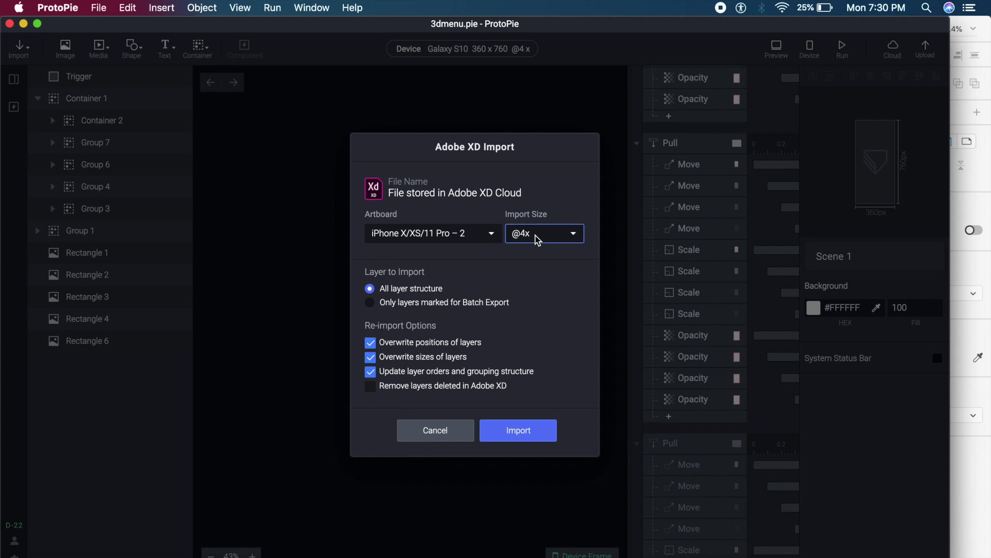
left_click(405, 372)
left_click(405, 372)
left_click(523, 436)
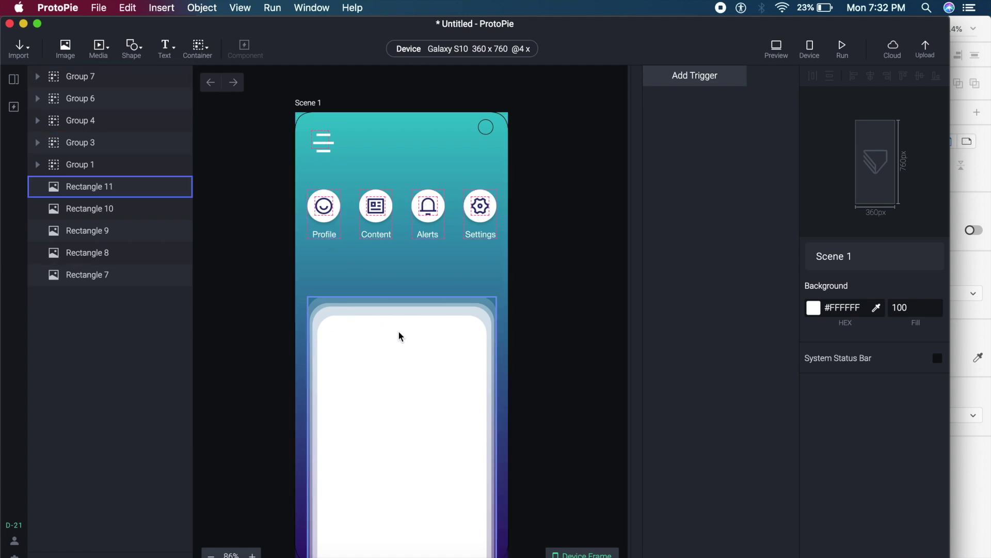
Step: Select the Profile, Content, Alerts and Settings icon groups and set their opacity to 0
left_click(333, 214)
left_click(382, 215, "shift")
left_click(429, 214, "shift")
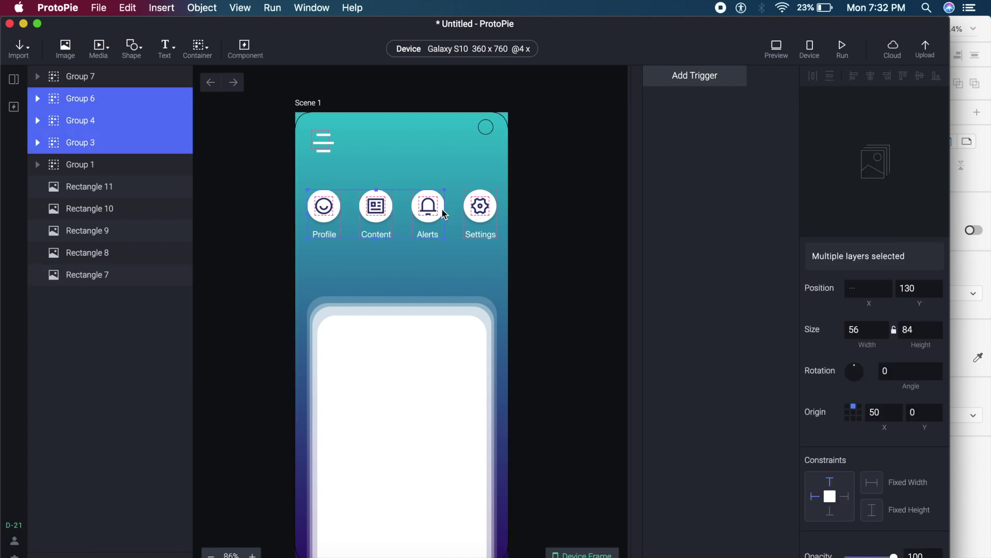
left_click(486, 213, "shift")
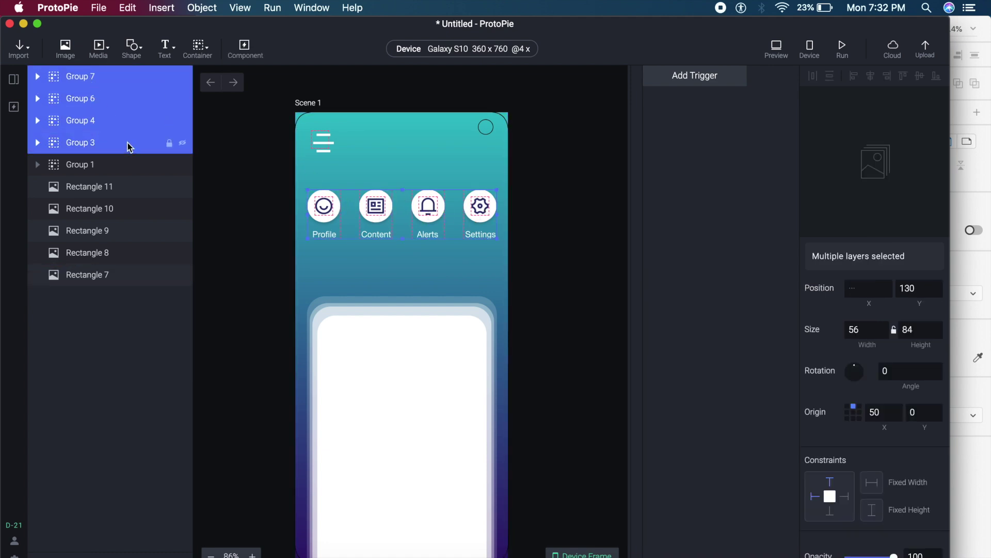
scroll(896, 436, "down", 4)
left_click_drag(893, 463, 835, 471)
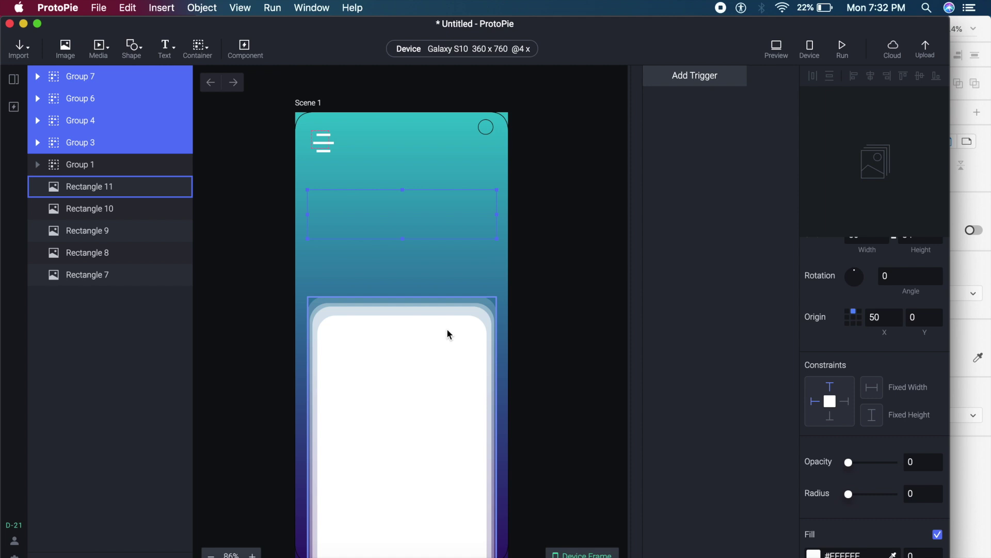
Step: Move the four hidden icon groups slightly up, closer to the menu icon
left_click_drag(410, 228, 413, 218)
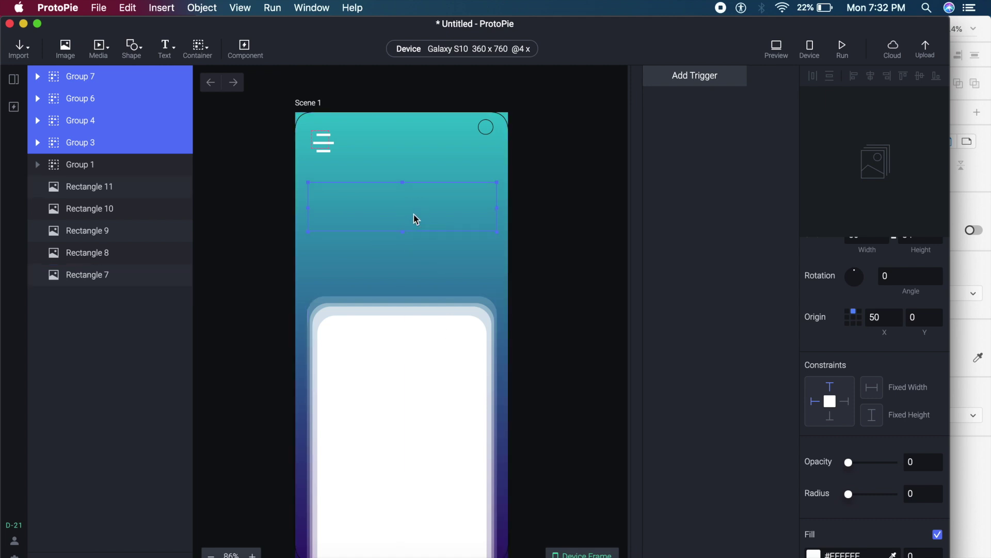
scroll(404, 187, "up", 3)
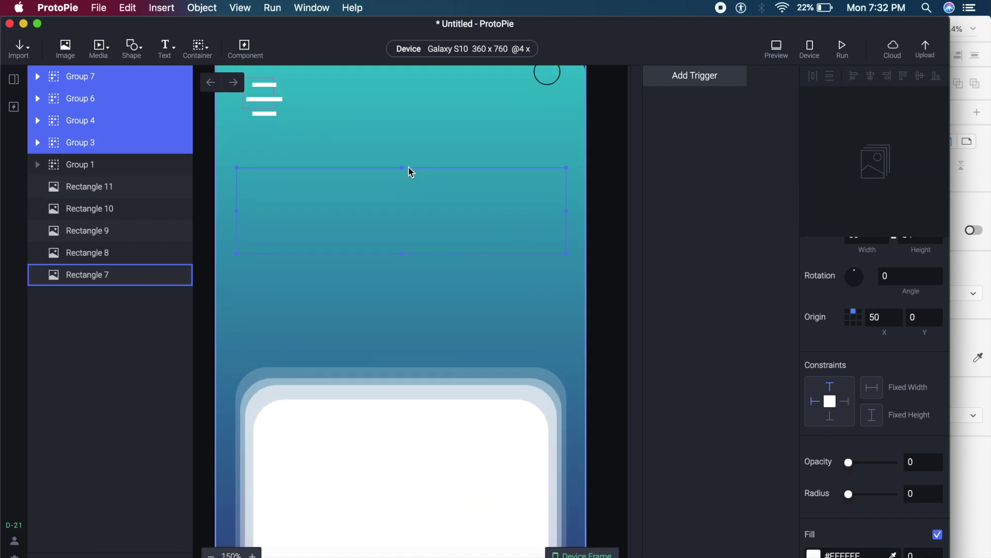
scroll(408, 167, "down", 3)
Step: Move the white card Rectangle 8 up below the menu icon, to X 37 and Y 118
left_click(469, 387)
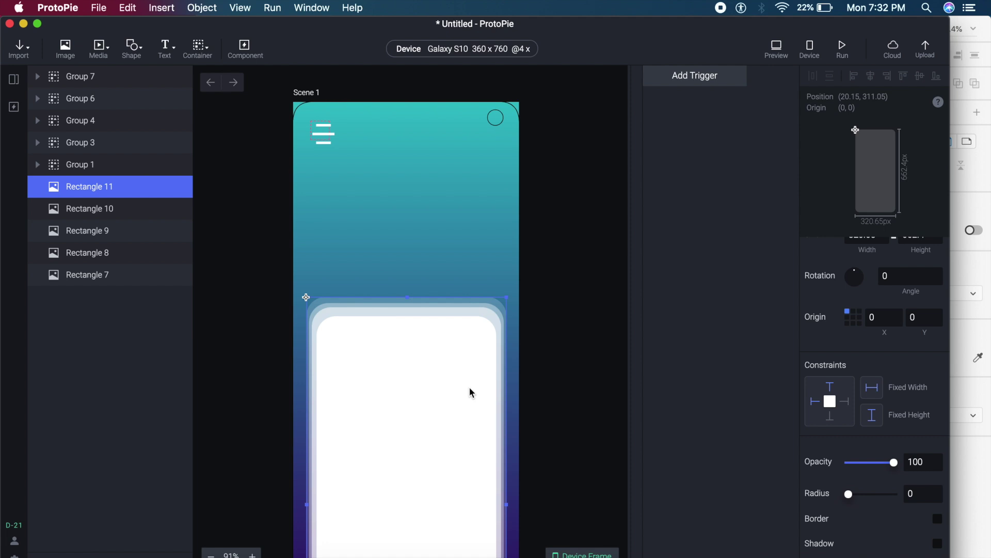
left_click(119, 280)
left_click(116, 256)
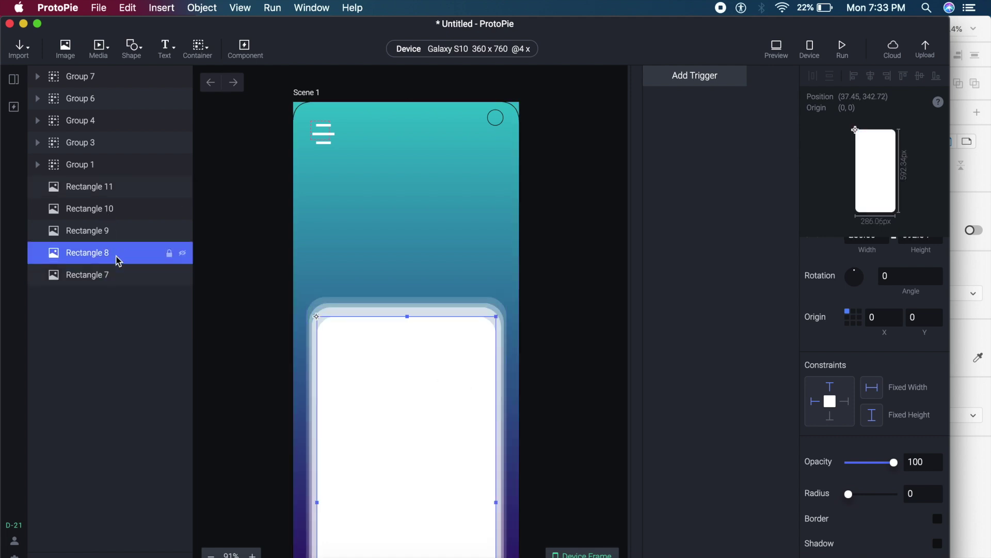
left_click_drag(380, 368, 396, 219)
Step: Move Rectangle 9 up behind the white card, to Y 128
left_click(125, 230)
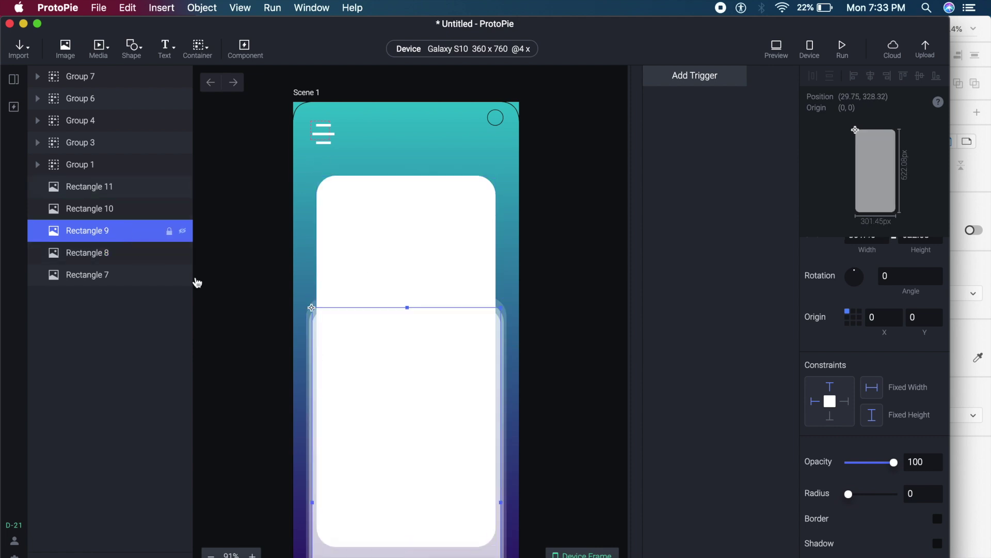
key("shift+Up")
key("shift+Up")
key("shift+Up")
key("shift+Up")
key("shift+Up")
key("shift+Up")
key("shift+Up")
key("shift+Up")
key("shift+Up")
key("shift+Up")
key("shift+Up")
key("shift+Up")
key("shift+Up")
key("shift+Up")
key("shift+Up")
key("shift+Up")
key("shift+Up")
key("shift+Up")
key("shift+Up")
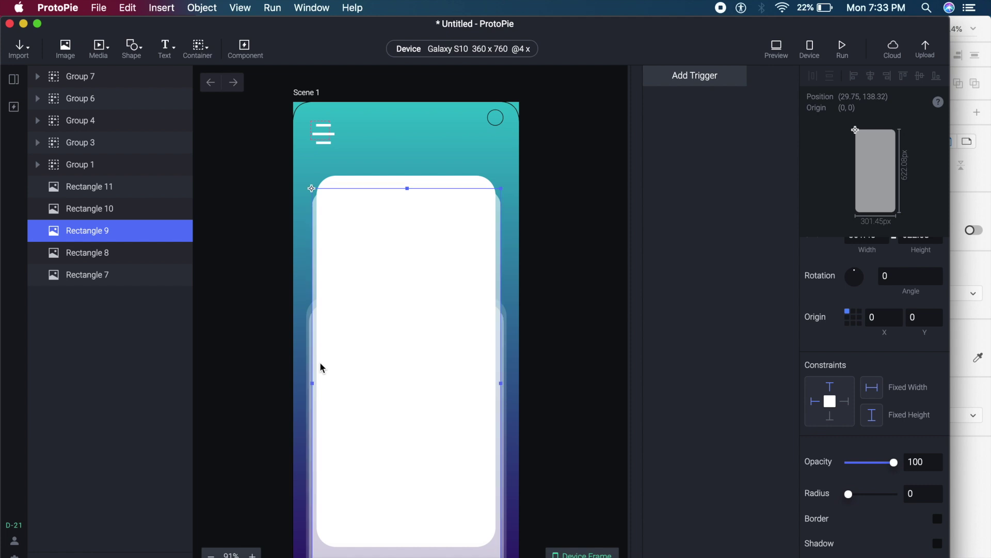
key("shift+Up")
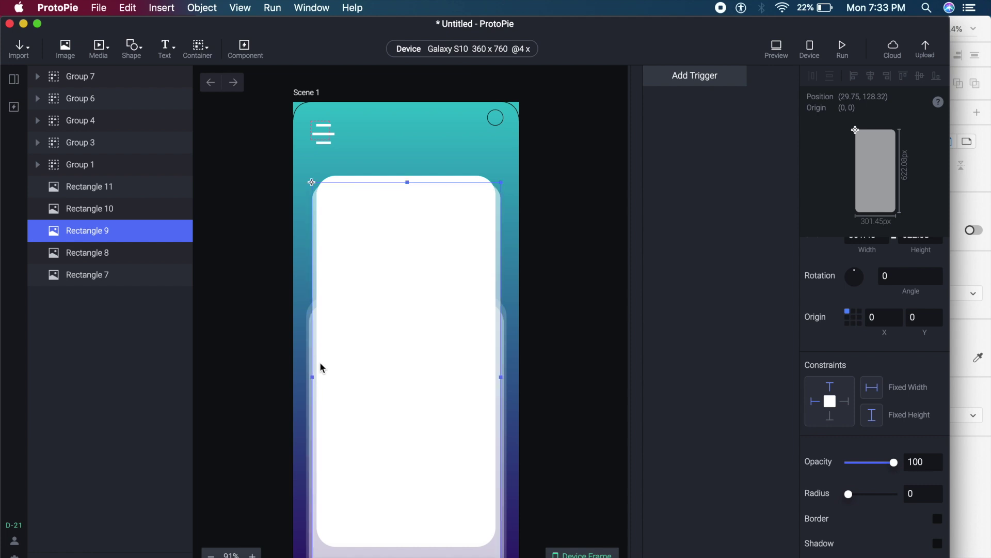
key("Down")
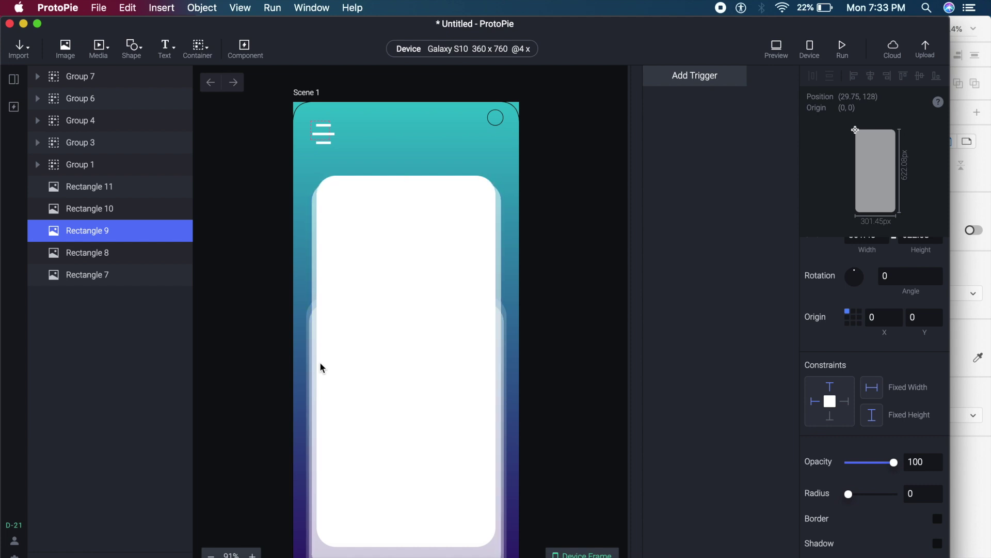
left_click(549, 256)
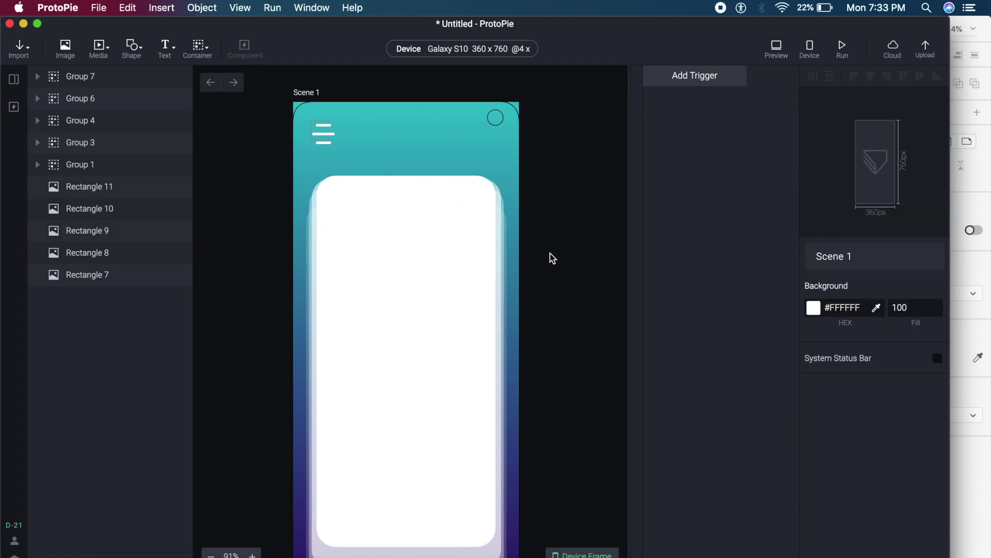
Step: Add a Pull trigger to Rectangle 8
scroll(551, 257, "down", 2)
scroll(551, 257, "up", 2)
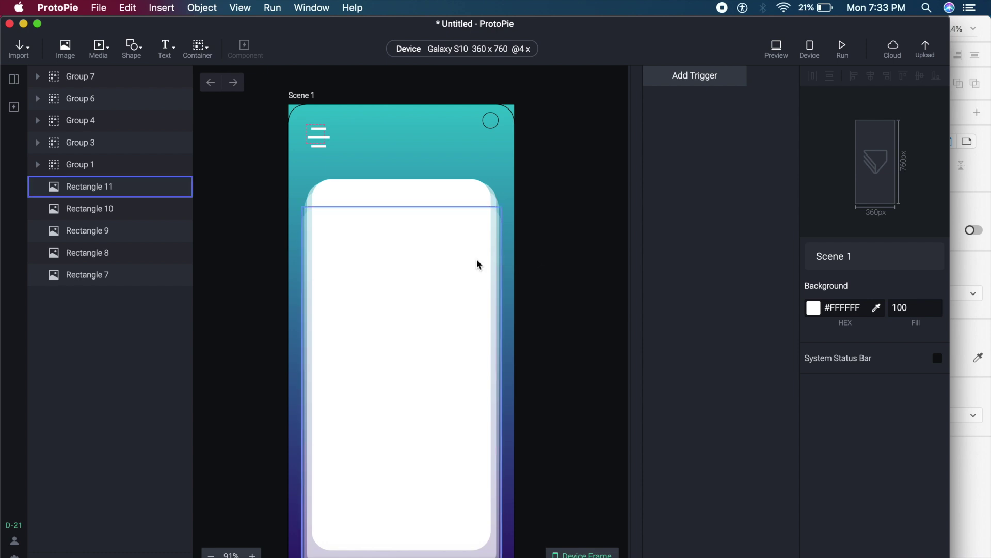
left_click(425, 316)
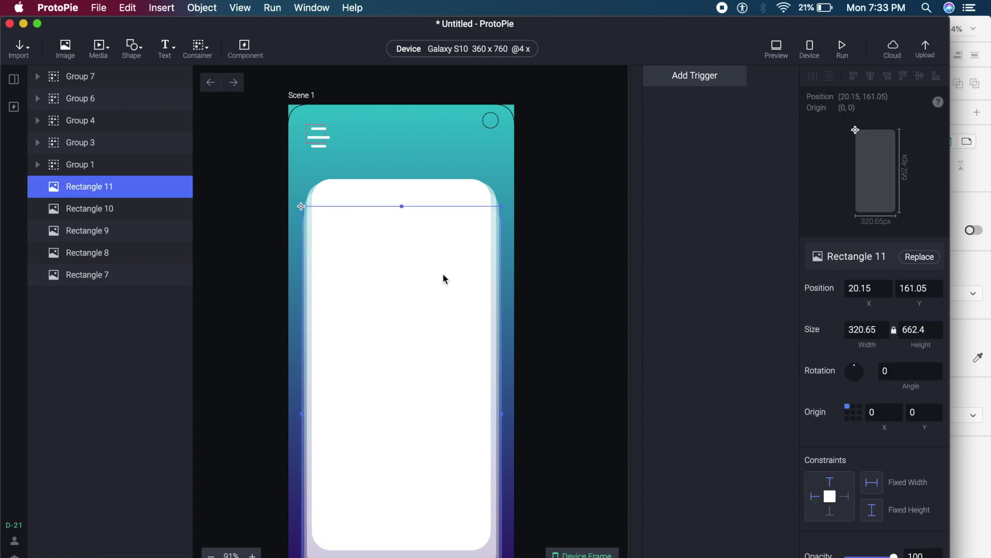
left_click(100, 255)
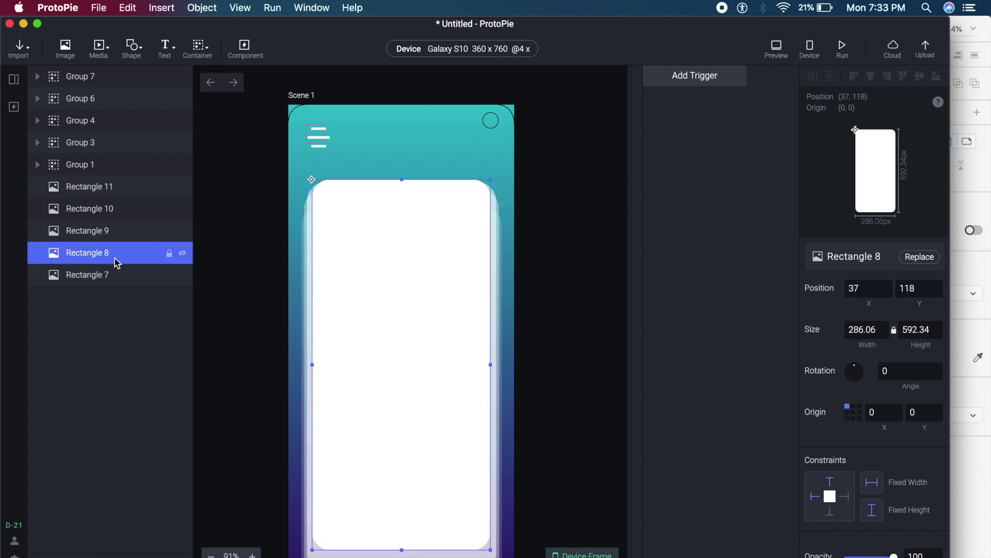
left_click(687, 79)
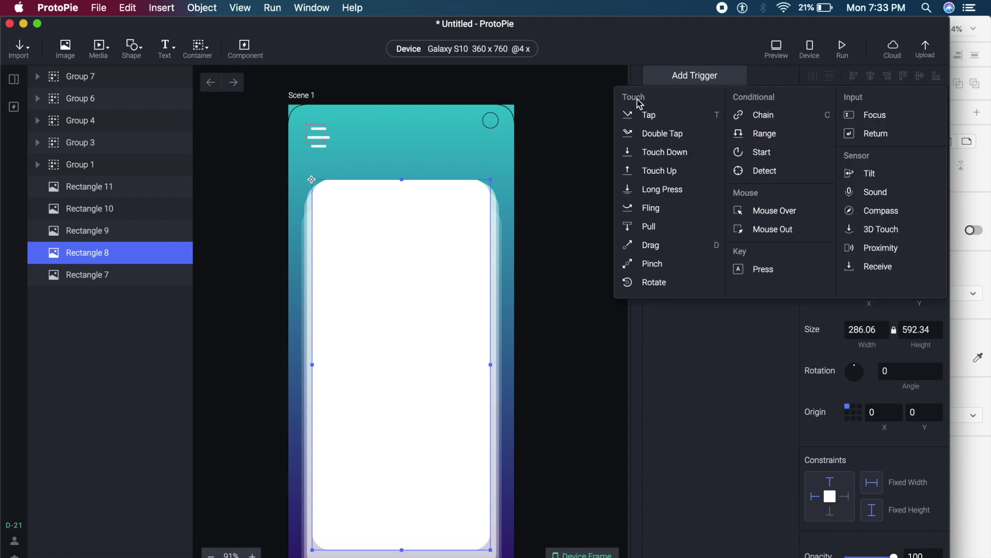
left_click(644, 237)
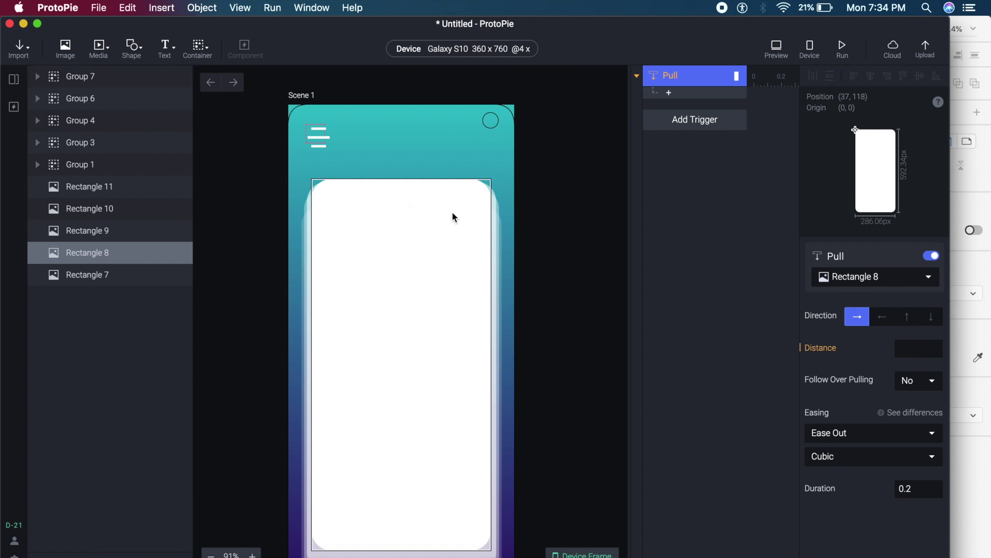
Step: Set the Pull trigger's direction to down, its distance to 50 and Follow Over Pulling to Yes
left_click(931, 318)
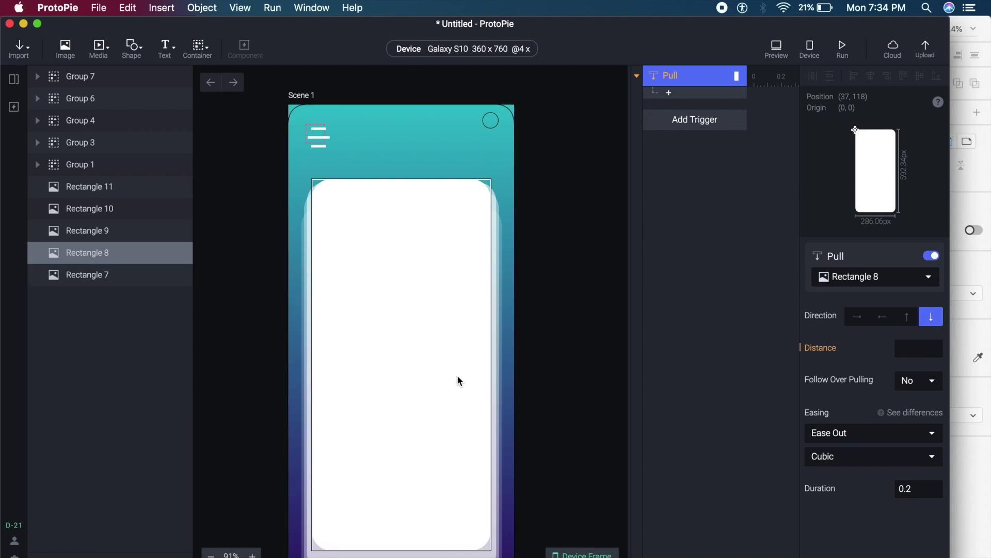
left_click(924, 347)
type("50")
key("Return")
left_click(918, 381)
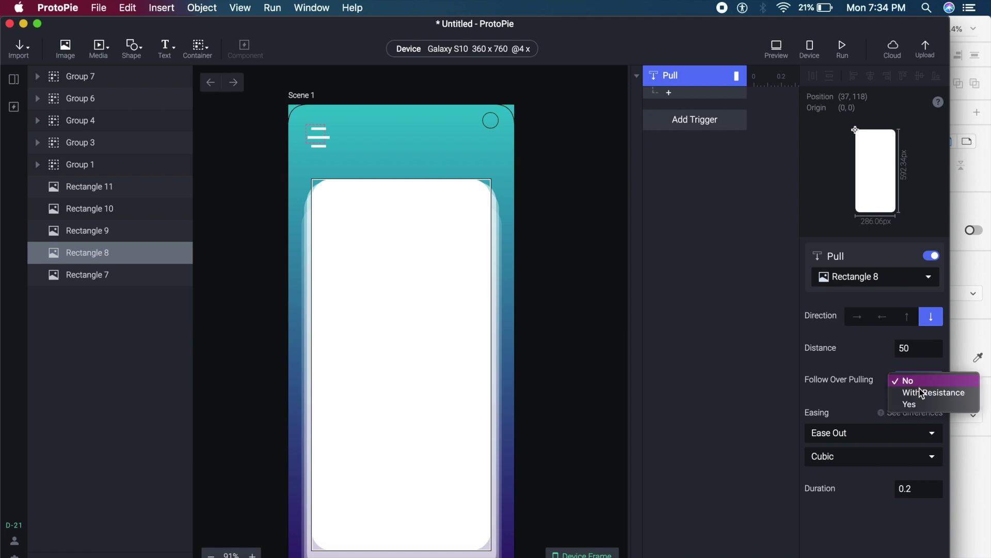
left_click(910, 405)
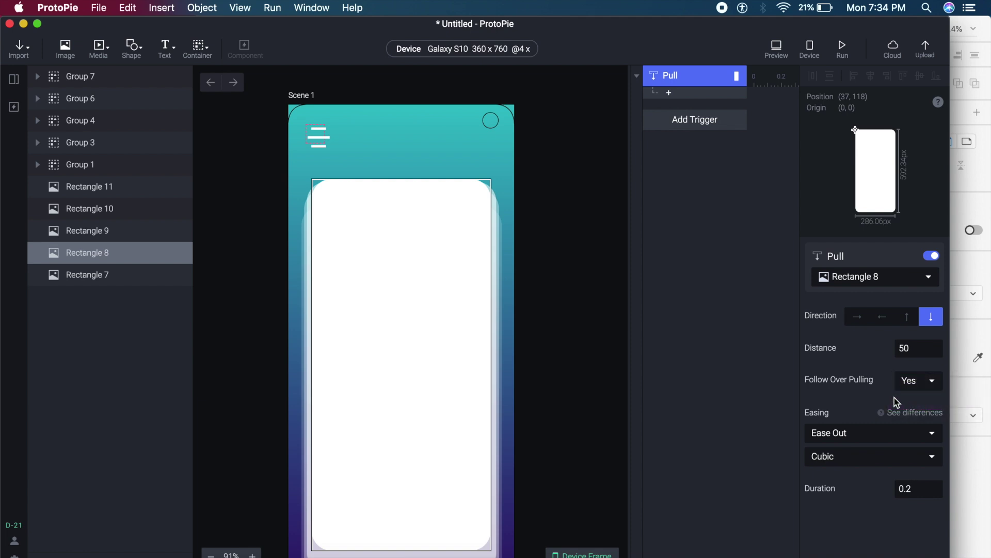
Step: Set the Pull trigger's easing to Ease In & Out with Quad and its duration to 0.4
left_click(872, 433)
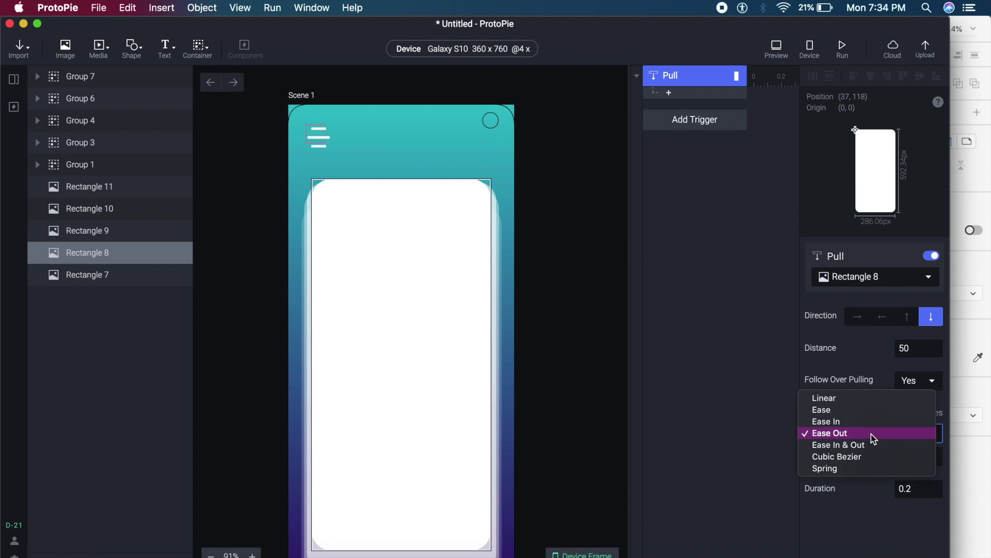
left_click(861, 444)
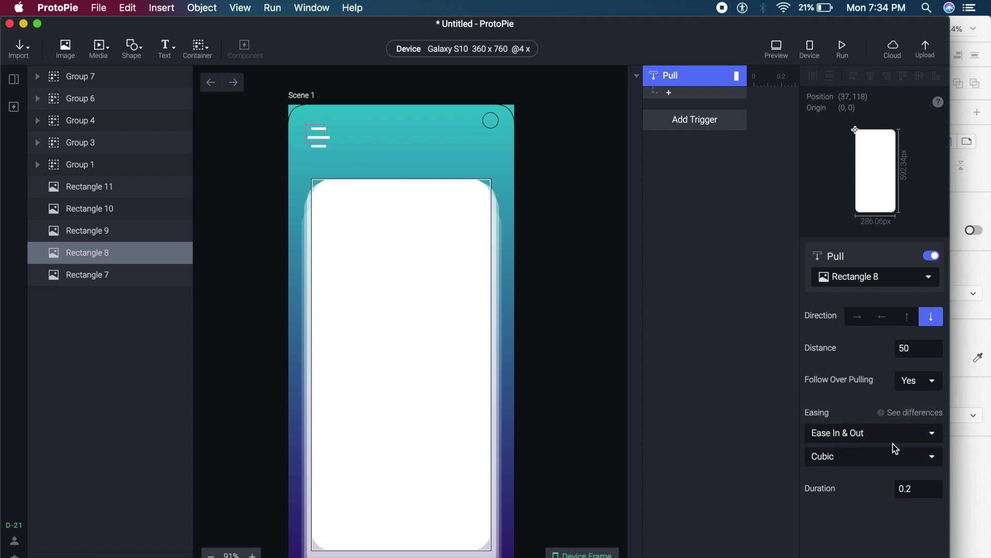
left_click(887, 460)
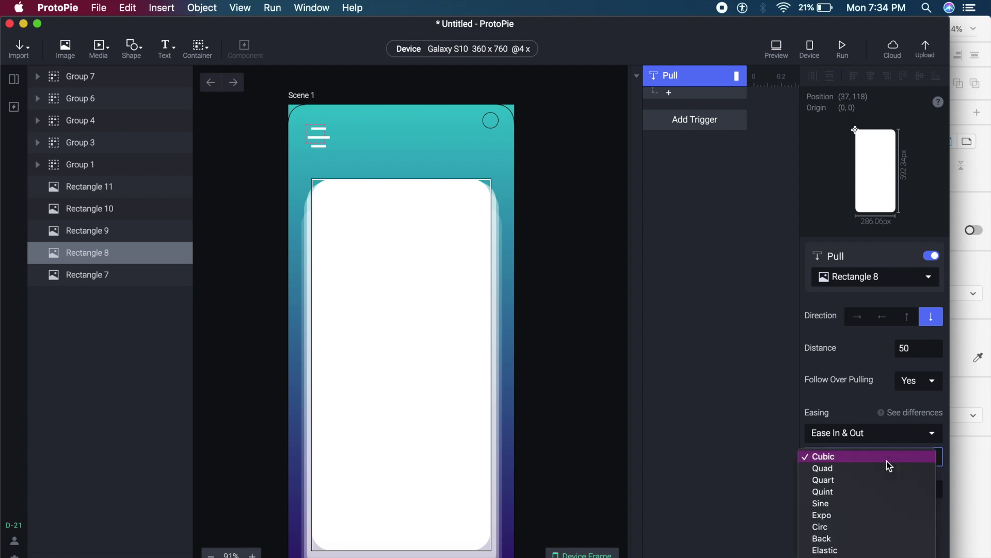
left_click(849, 469)
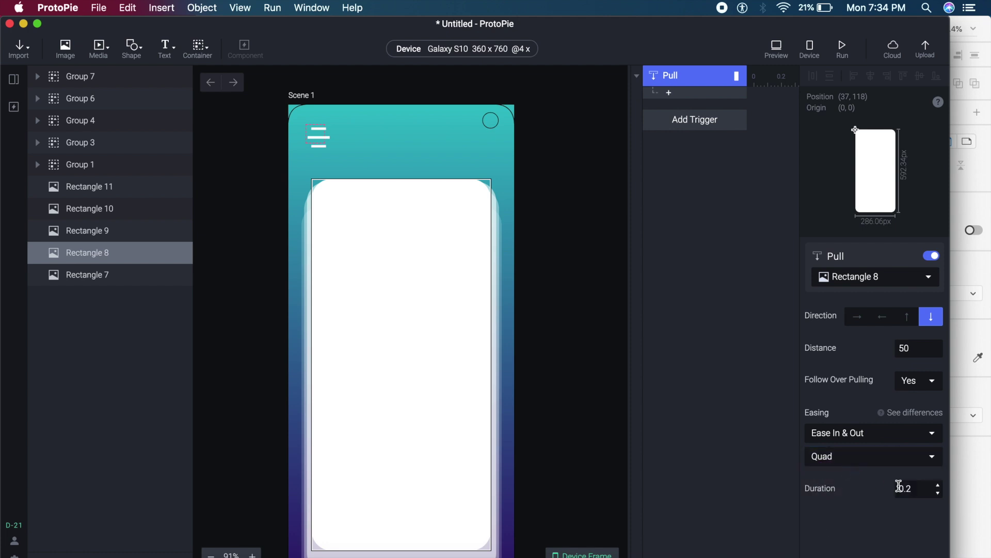
left_click(921, 495)
type("0.4")
key("Return")
Step: Add a Move response for Rectangle 8 to the Pull trigger
left_click(686, 96)
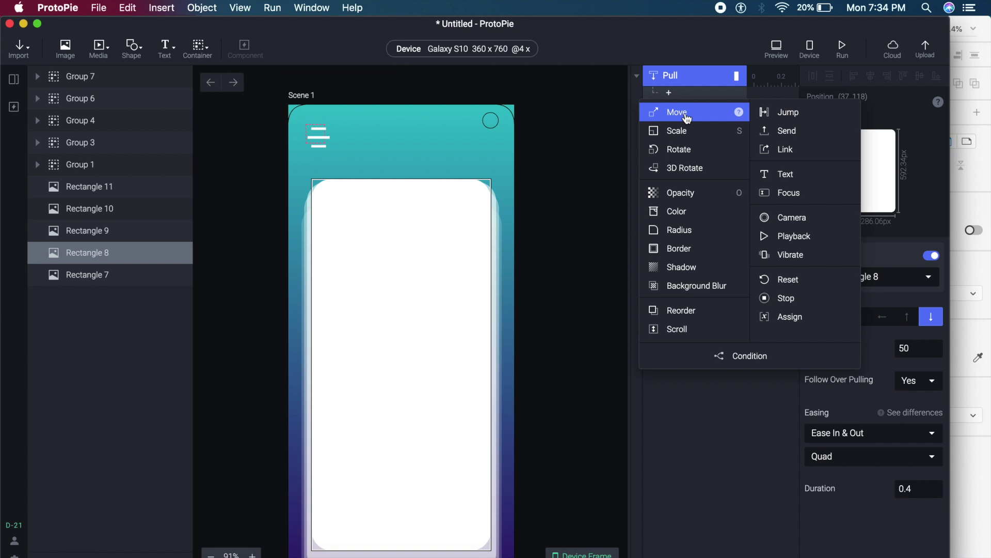
left_click(678, 81)
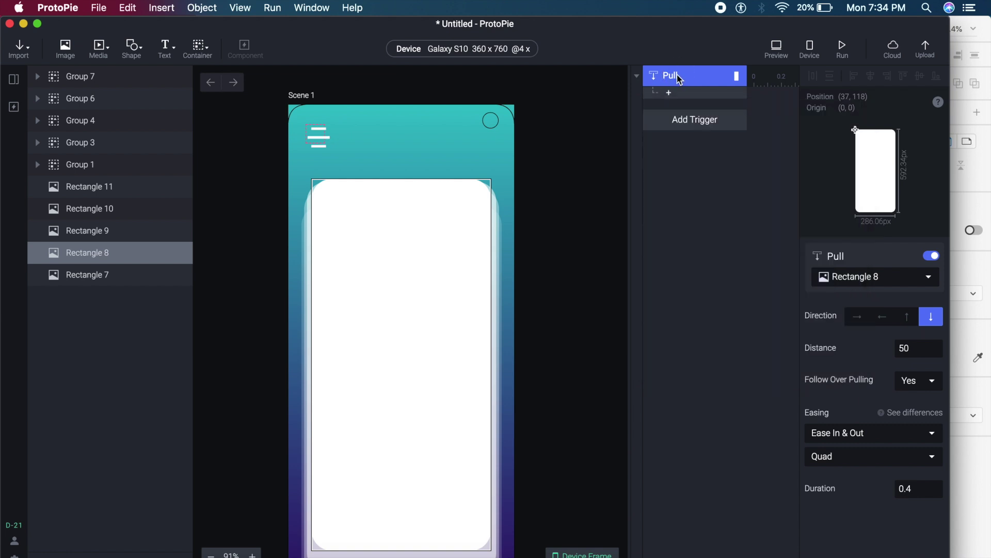
left_click(680, 97)
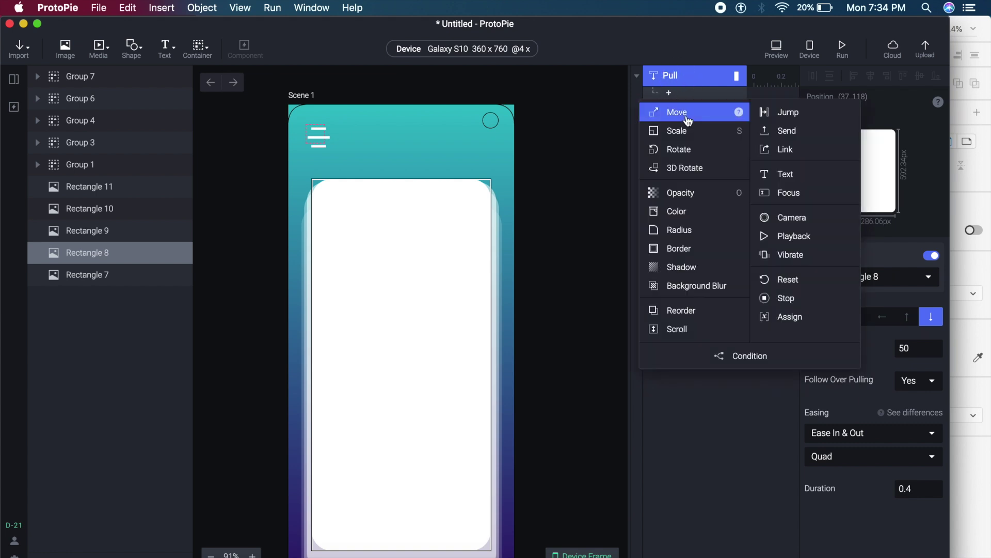
left_click(688, 116)
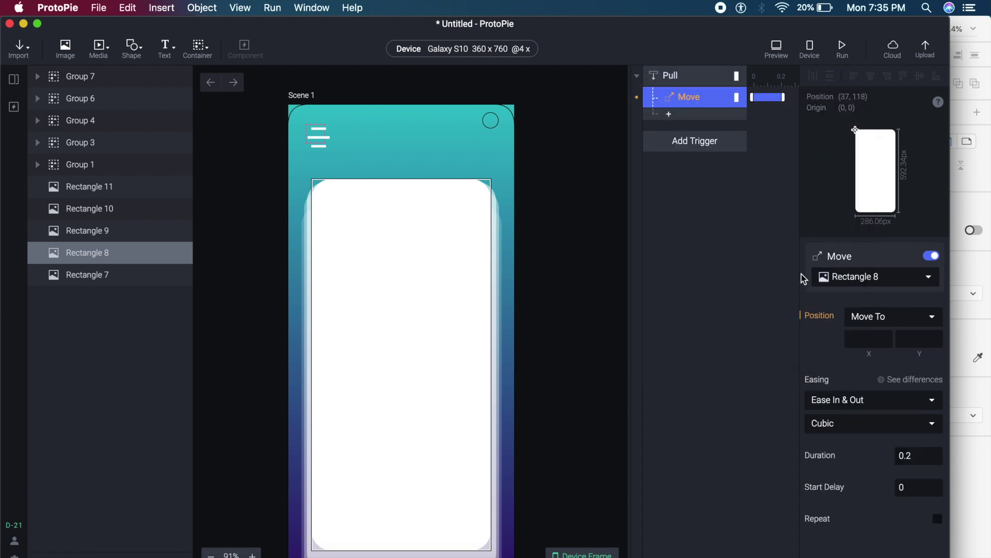
Step: Set Rectangle 8's Move response to Move By with a Y value of 200
left_click(900, 277)
left_click(900, 278)
left_click(873, 315)
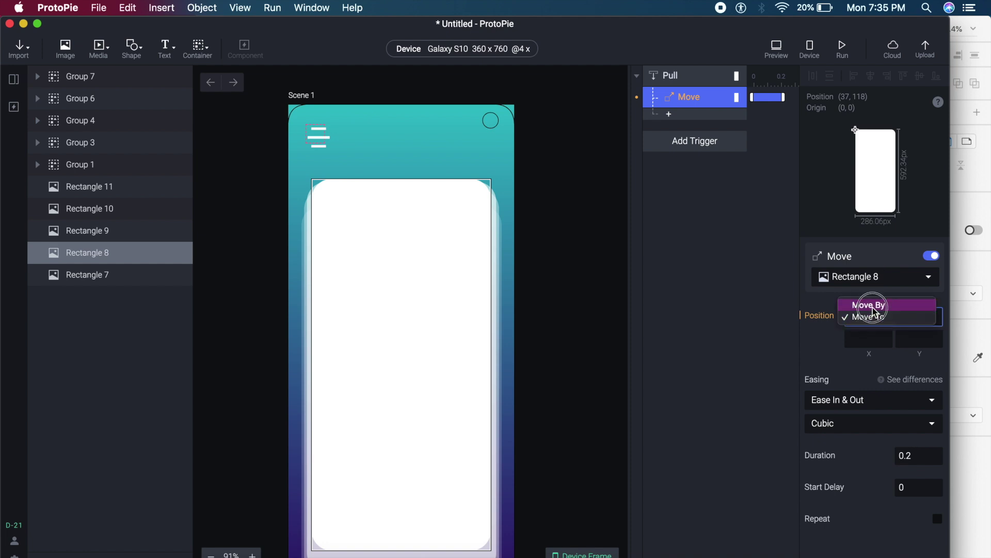
left_click(873, 307)
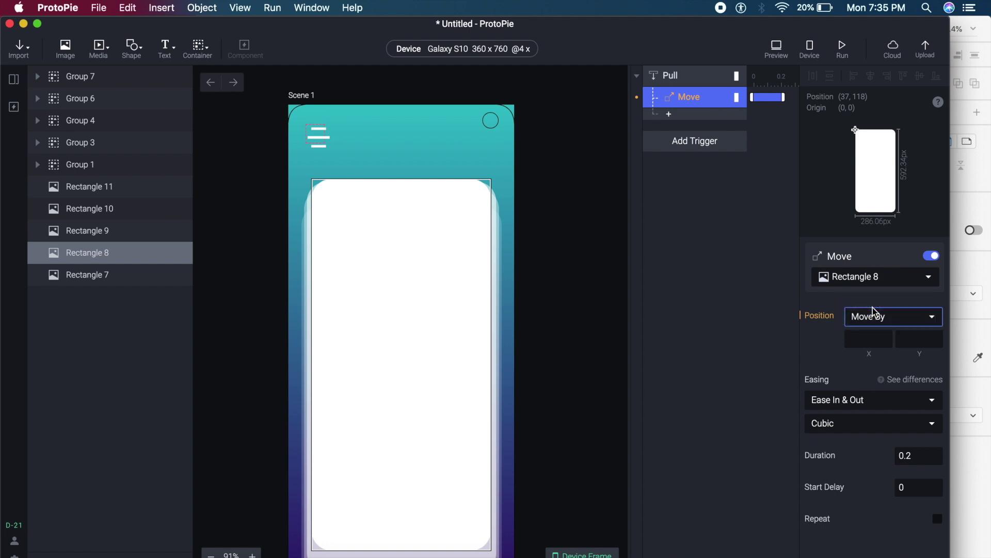
left_click(912, 337)
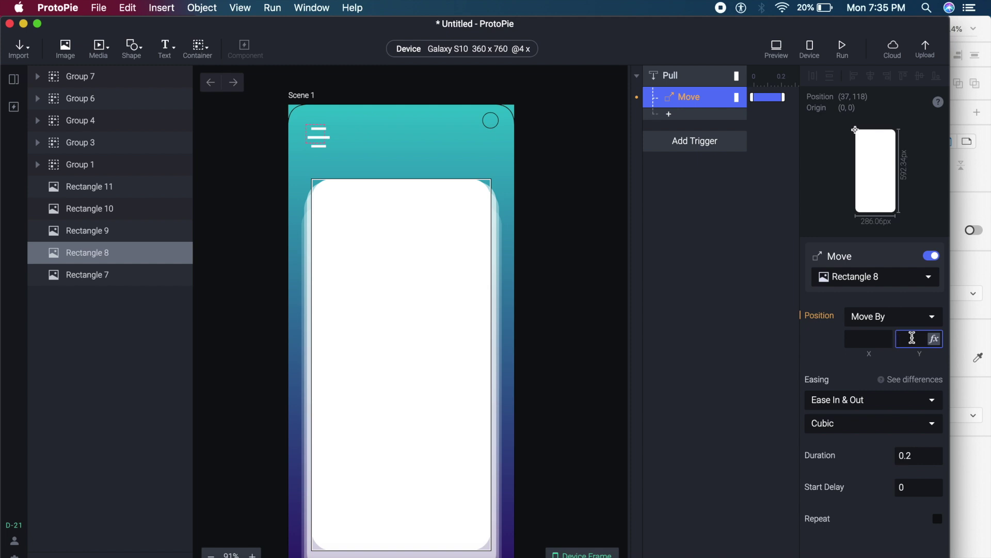
type("200")
key("Return")
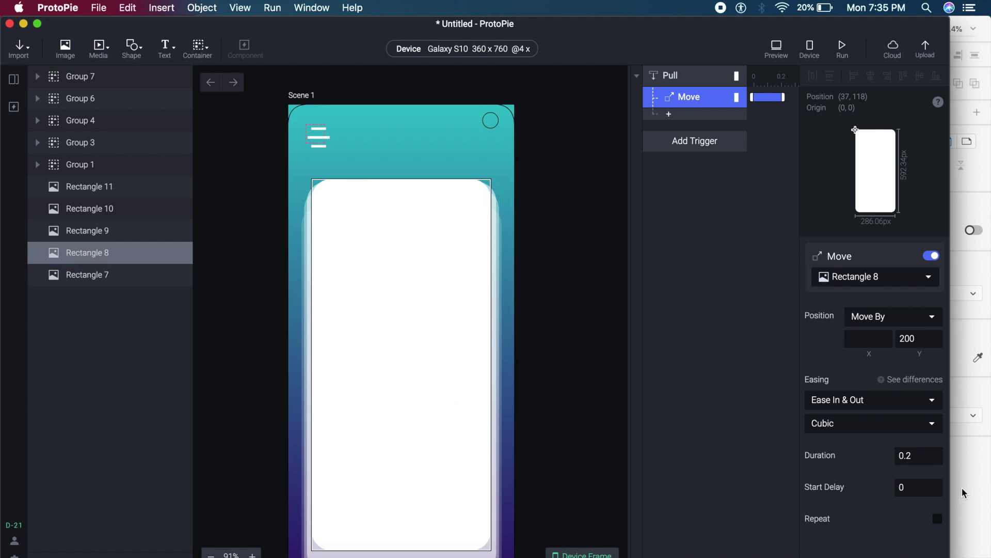
Step: Set the Rectangle 8 Move response's easing to Quad and its duration to 0.4
left_click(887, 434)
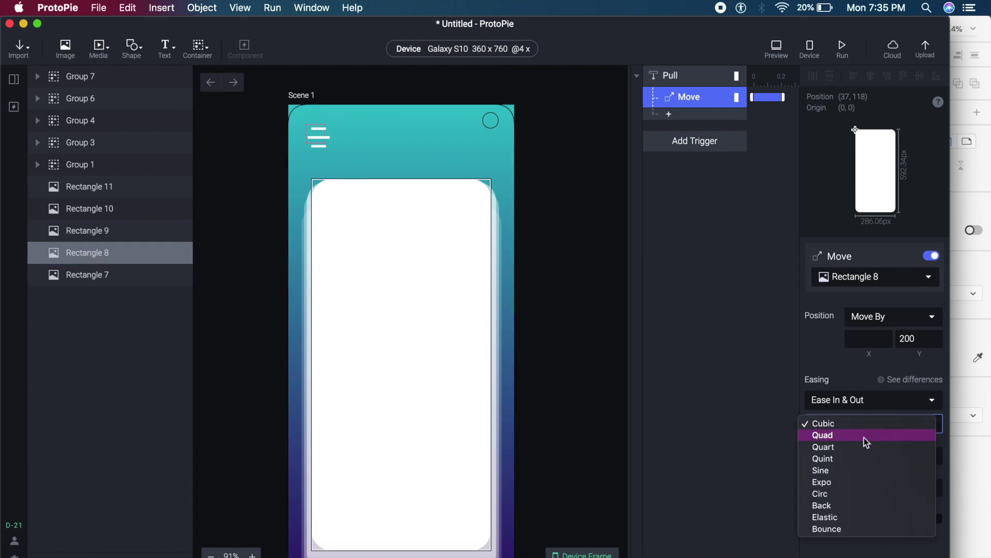
left_click(863, 437)
left_click(919, 457)
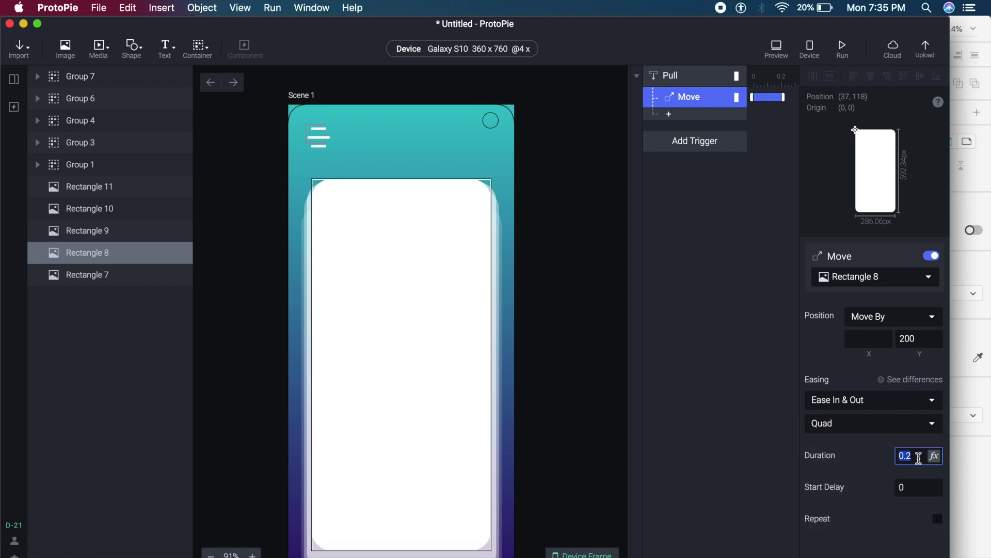
type("0.4")
key("Return")
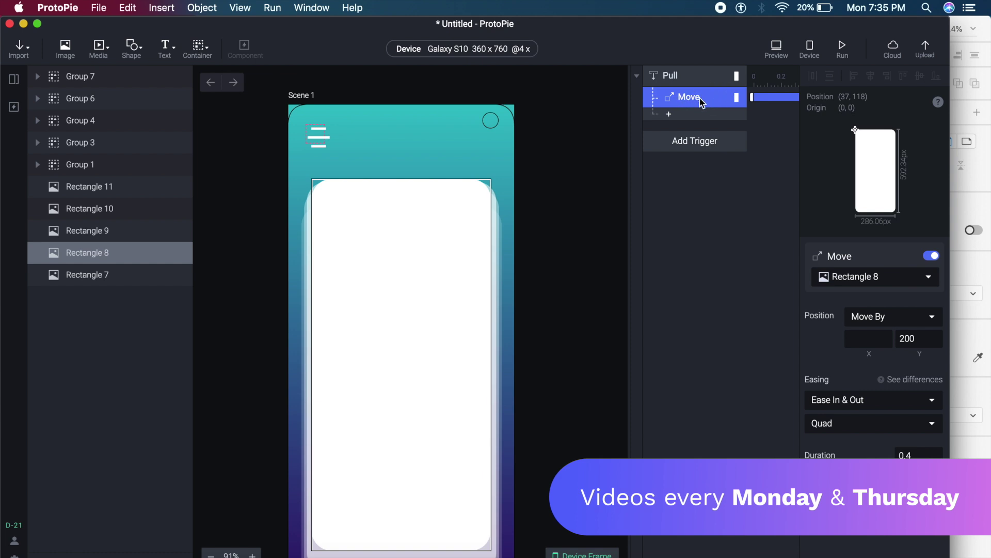
Step: Duplicate the Move response, retarget the copy to Rectangle 9 and set its start delay to 0.2
key("super+d")
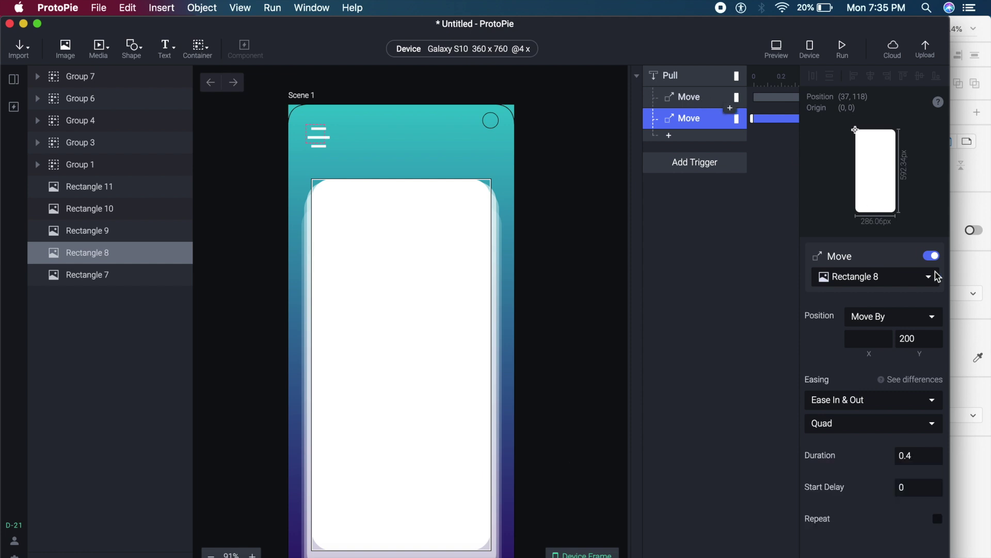
left_click(912, 278)
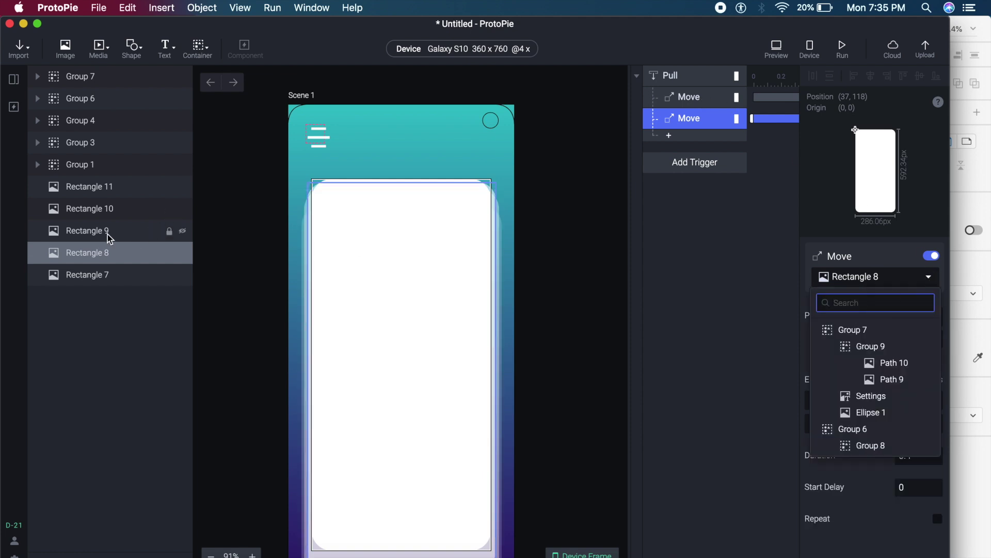
type("rect")
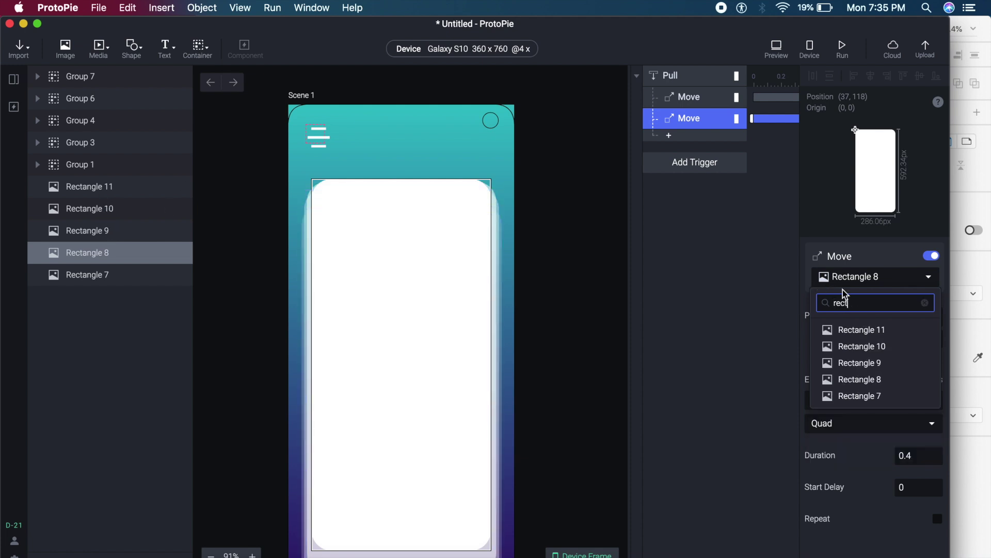
left_click(881, 363)
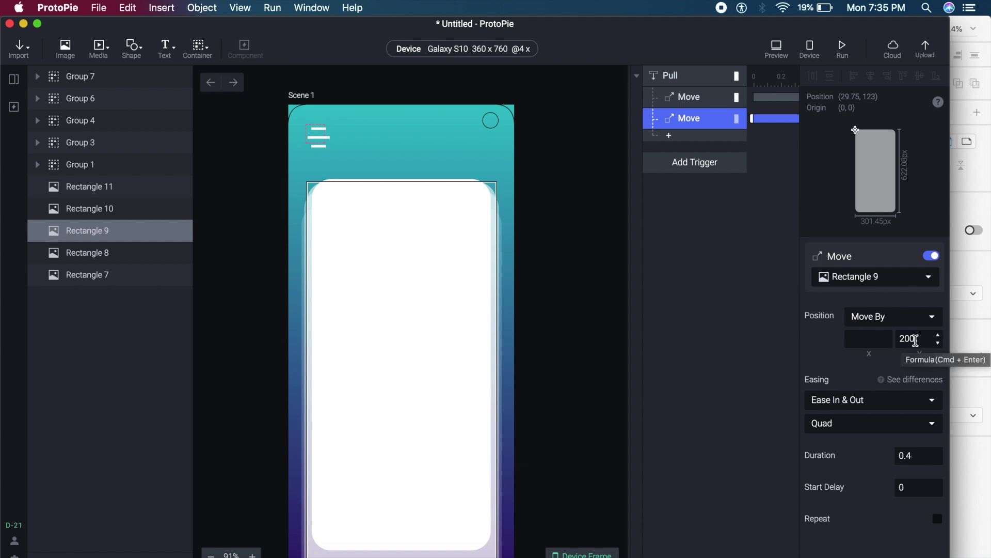
left_click(919, 487)
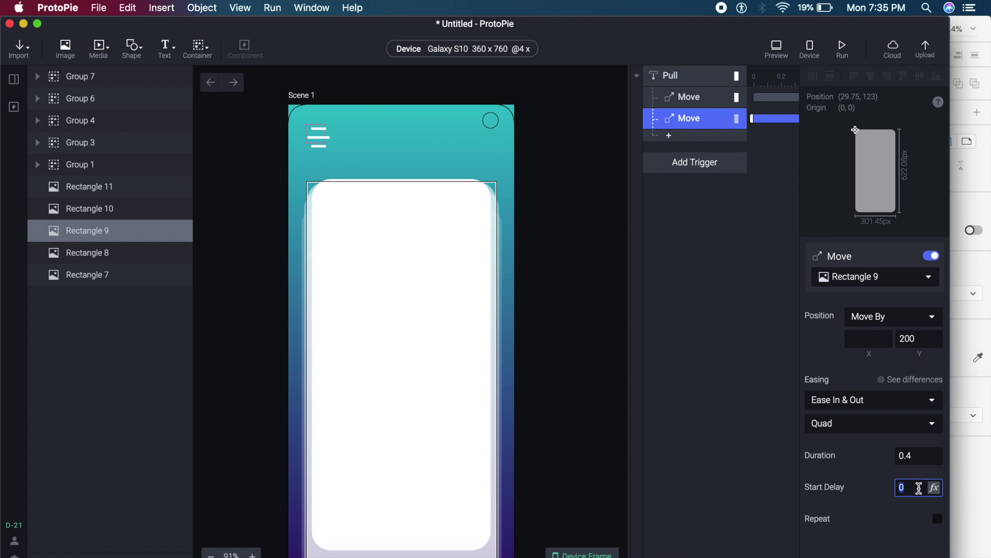
type("0.2")
key("Return")
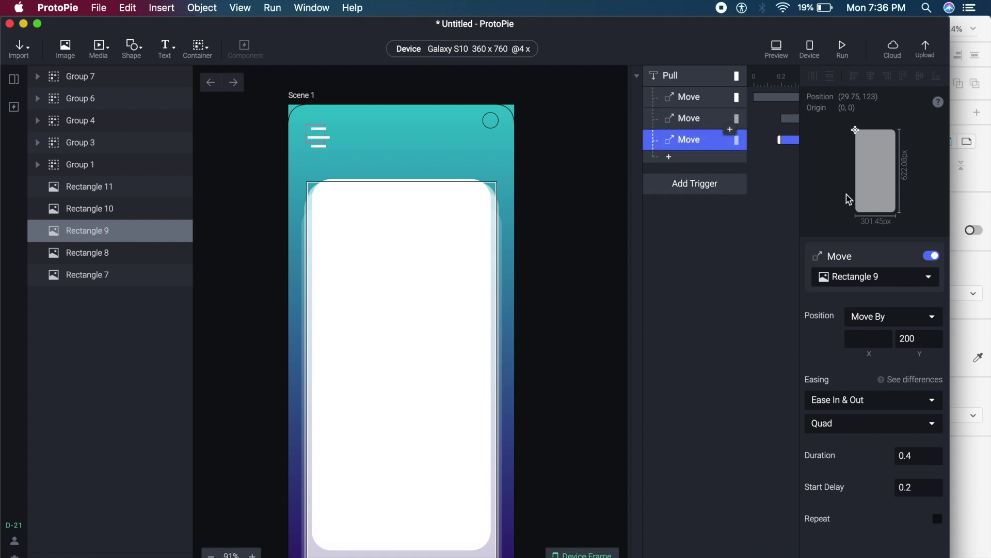
Step: Duplicate the Move response for Rectangle 10 with a start delay of 0.3, and again for Rectangle 11 with its own start delay
left_click(867, 278)
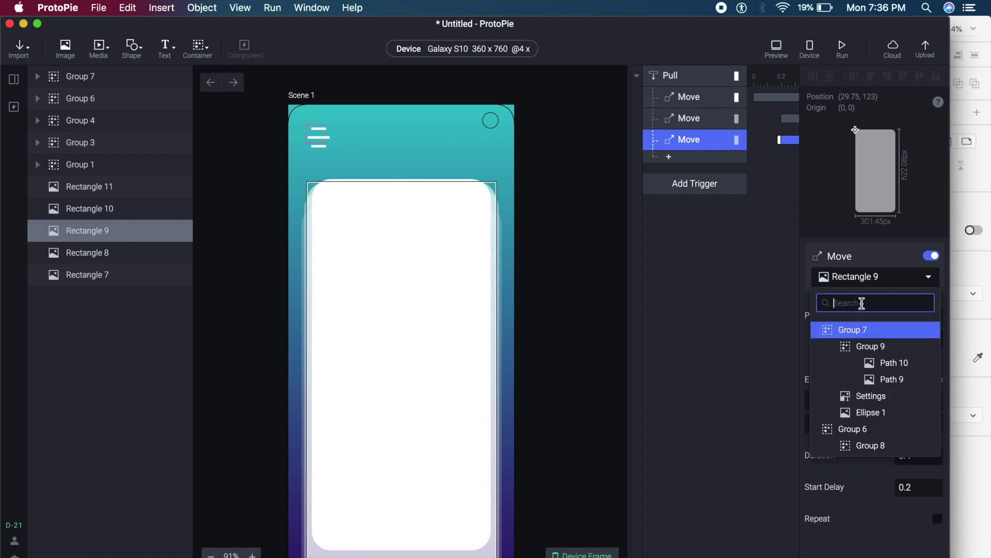
type("rect")
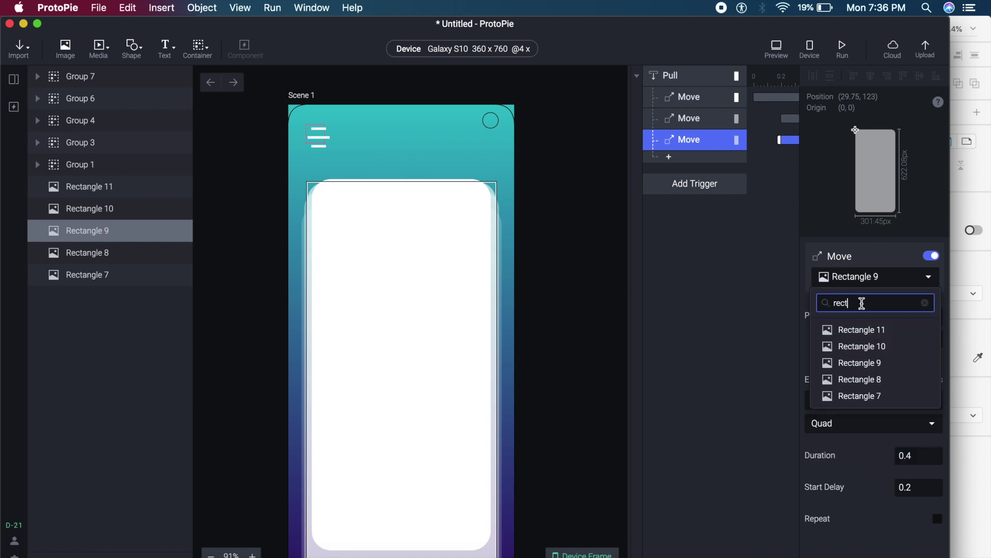
left_click(887, 347)
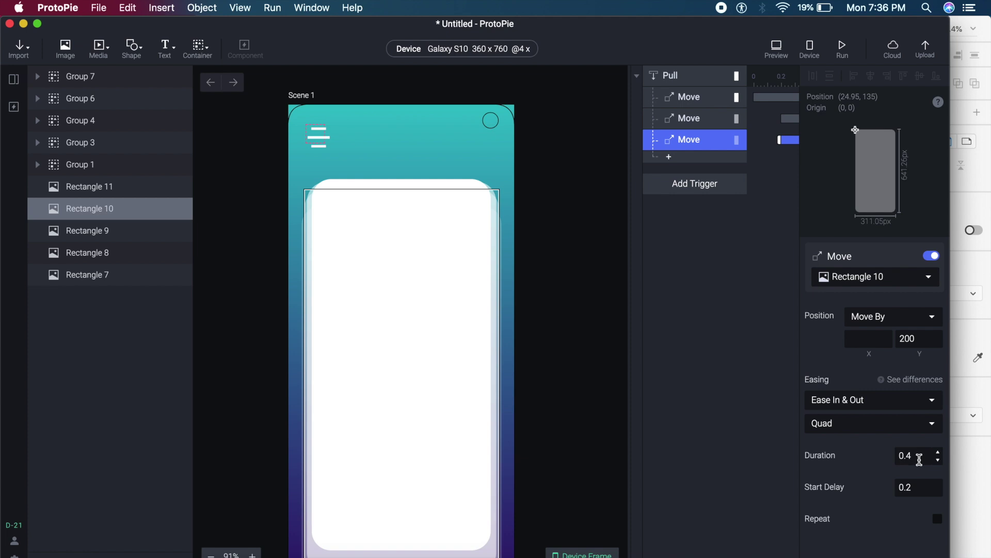
left_click(915, 486)
double_click(916, 486)
type("0.3")
key("super+d")
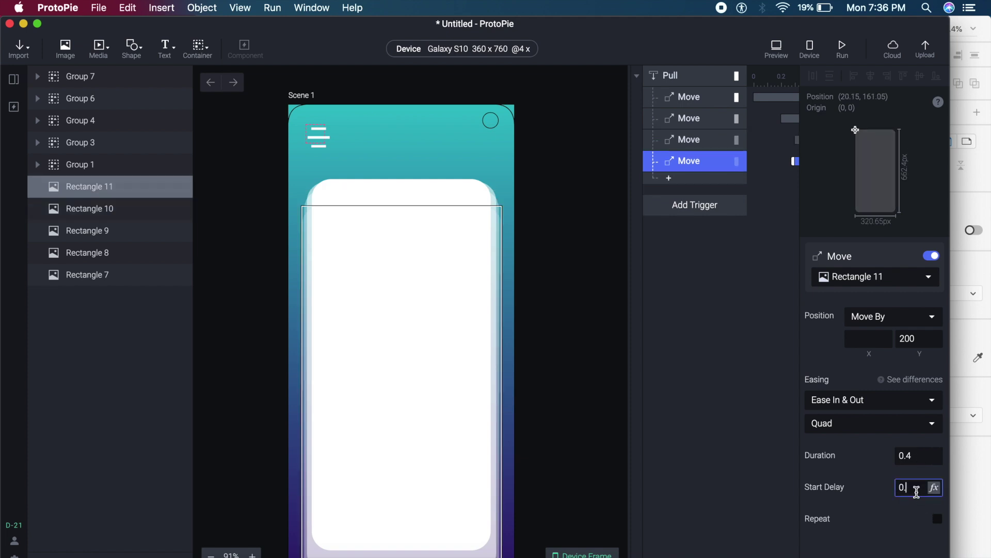
left_click(723, 427)
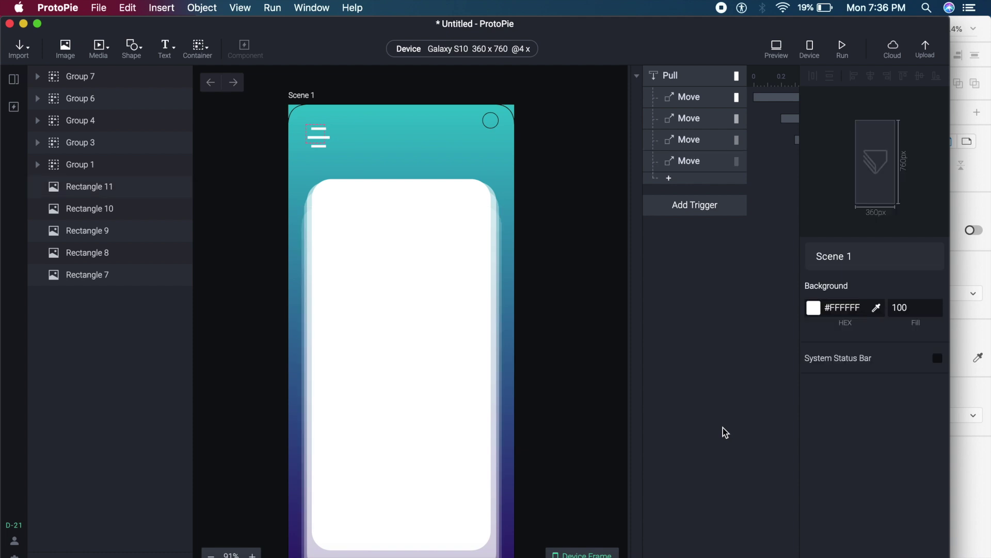
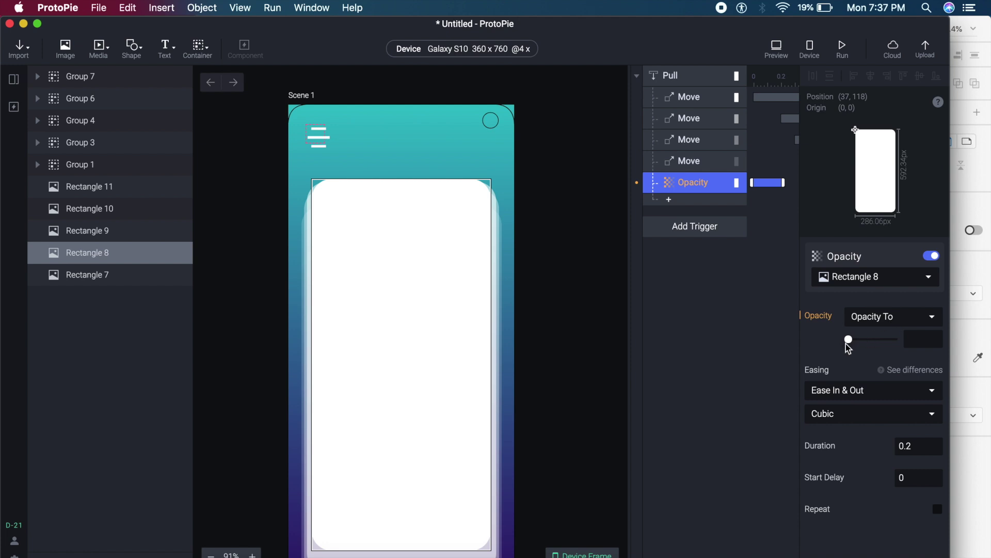
Step: Set the Pull trigger's Opacity response to Opacity To 100 with a duration of 0.6
left_click_drag(849, 340, 896, 339)
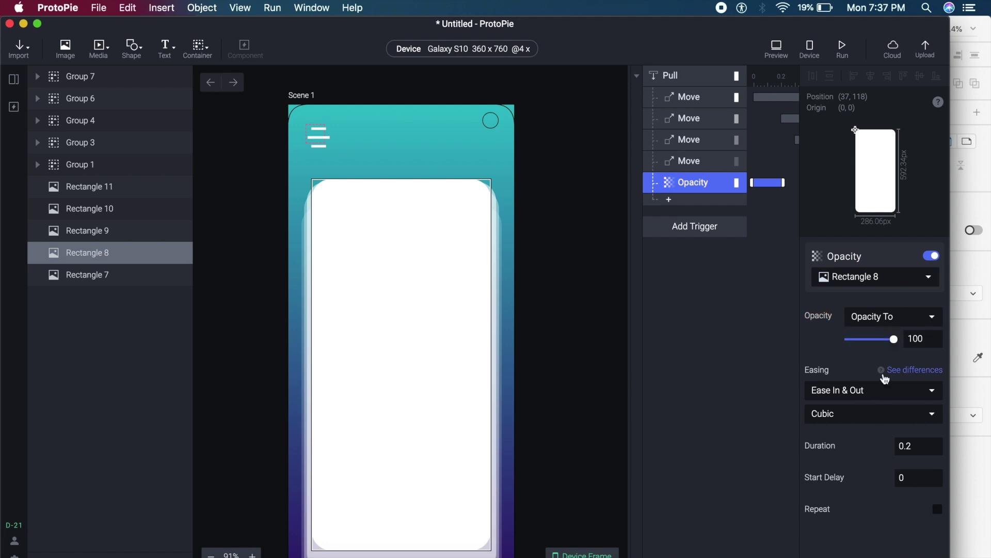
left_click(919, 452)
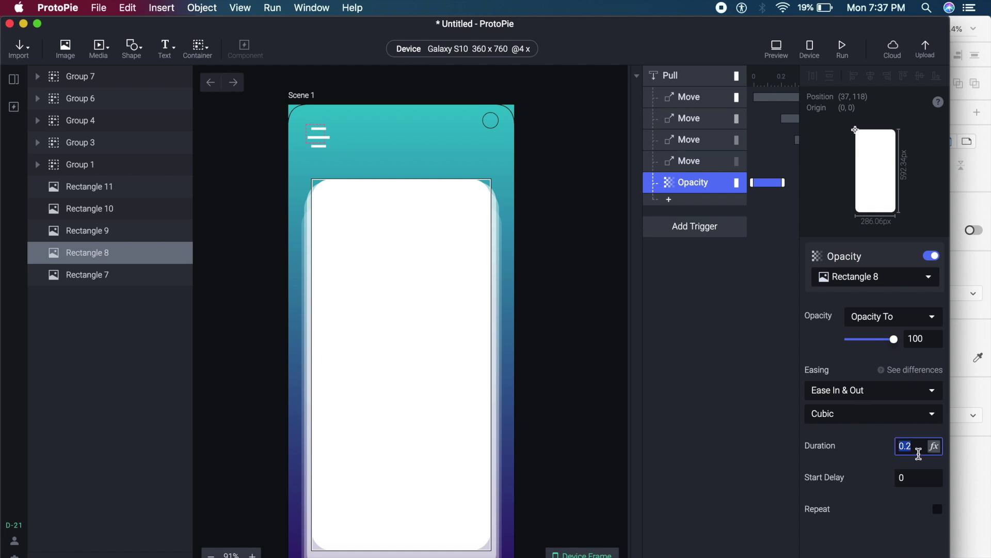
type("0.6")
key("Return")
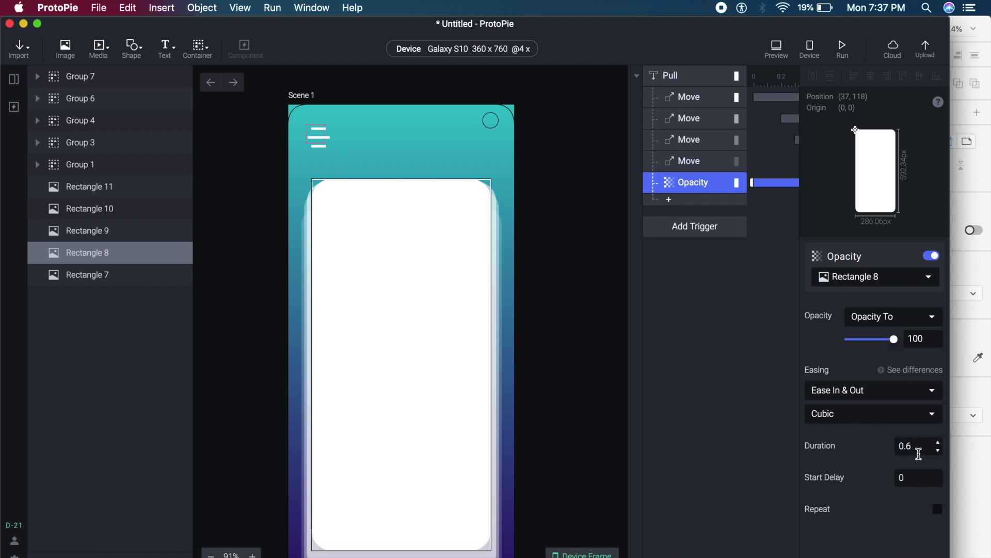
Step: Retarget the Opacity response from Rectangle 8 to Group 1
mouse_move(694, 183)
left_mouse_down()
mouse_move(705, 207)
mouse_move(694, 182)
left_mouse_up()
left_click(848, 277)
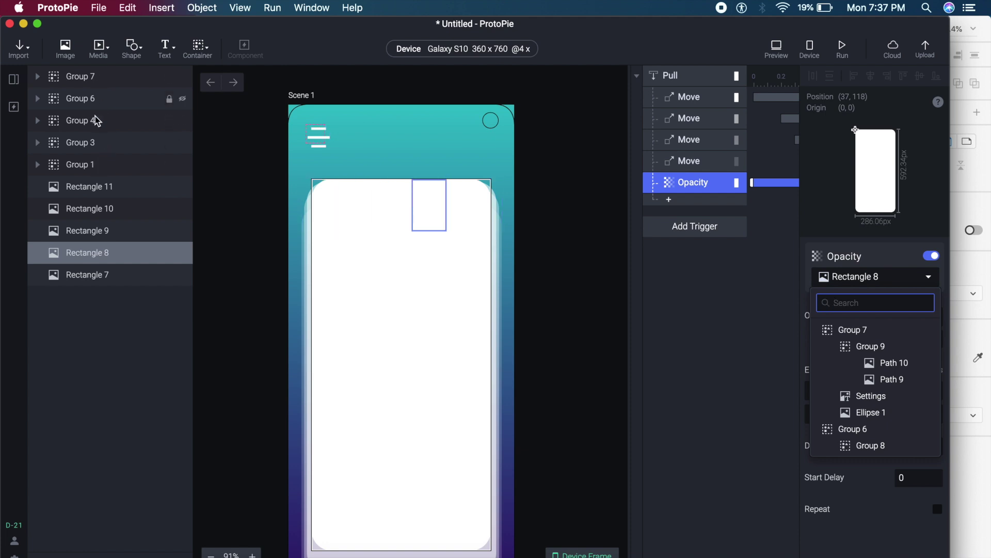
left_click(129, 164)
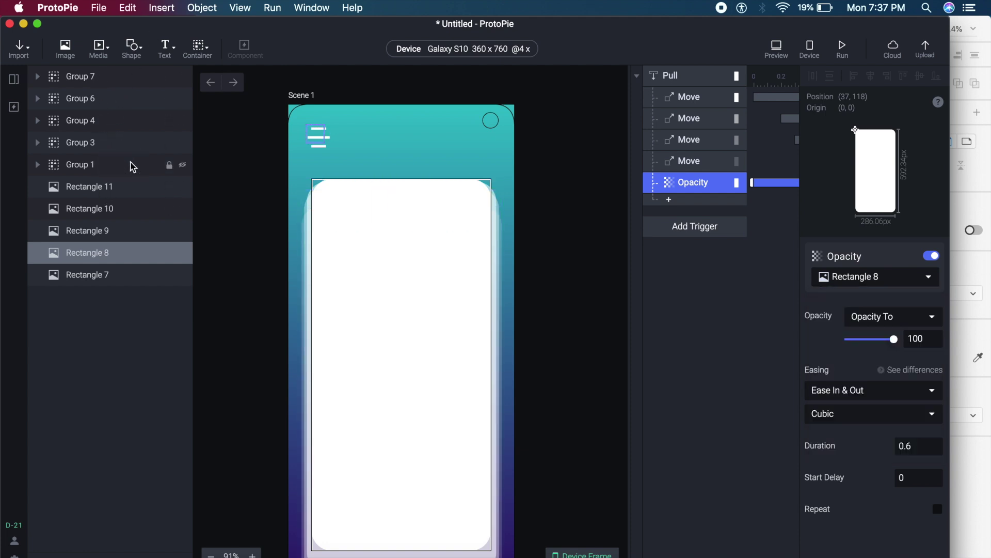
left_click(902, 283)
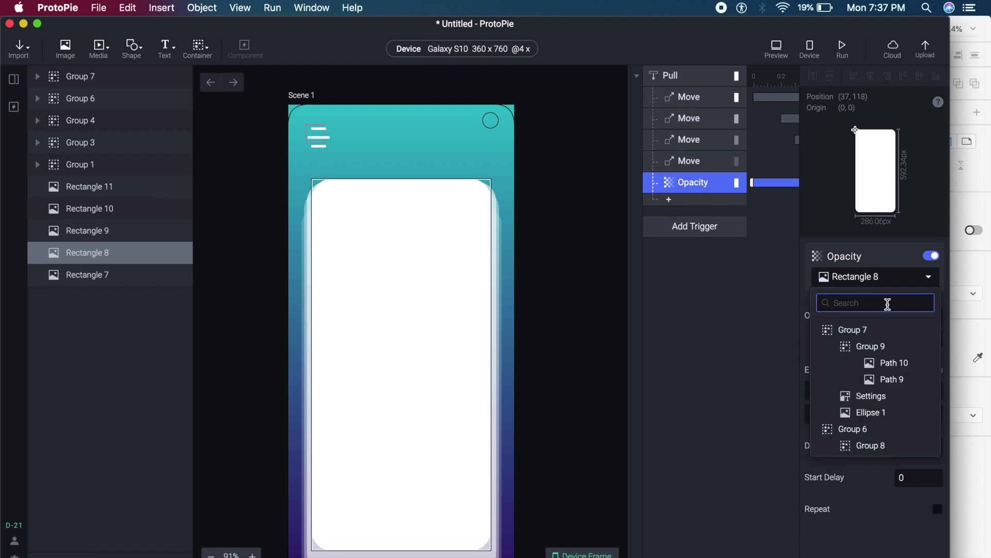
type("gri")
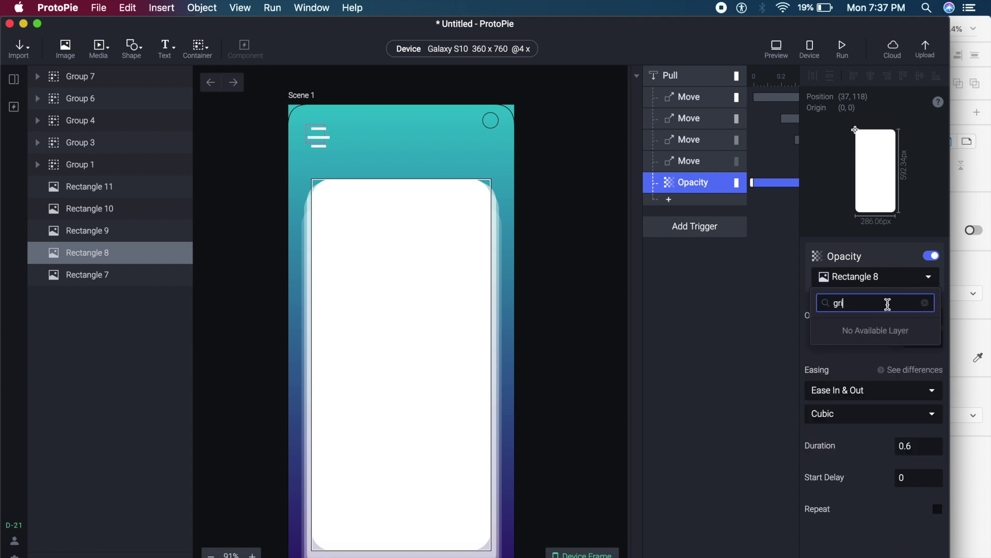
key("BackSpace")
type("opiu")
type("up")
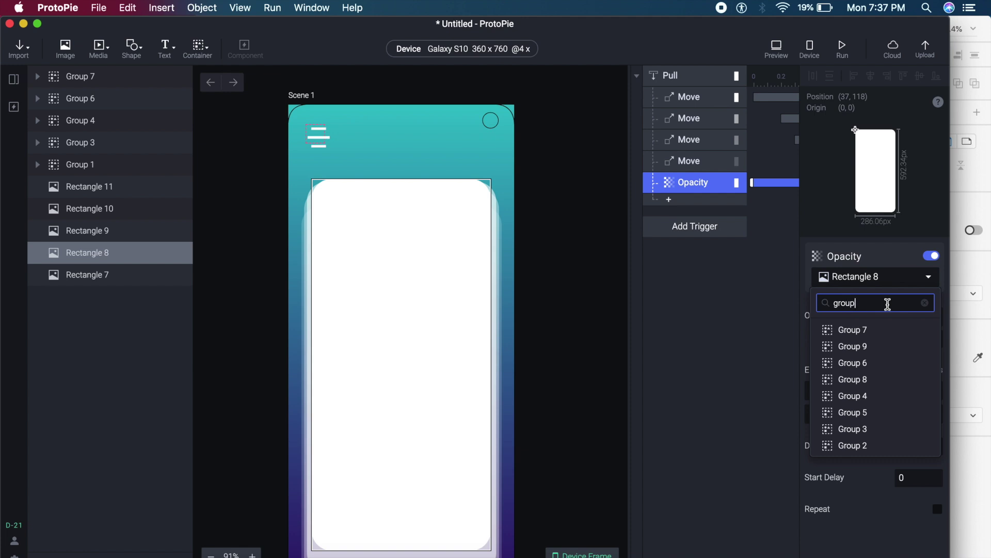
type("1")
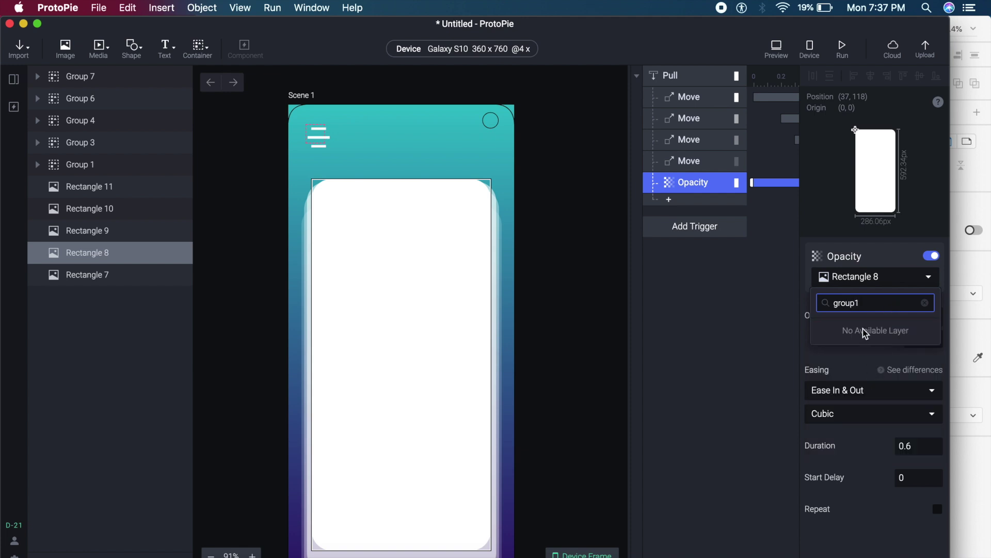
key("BackSpace")
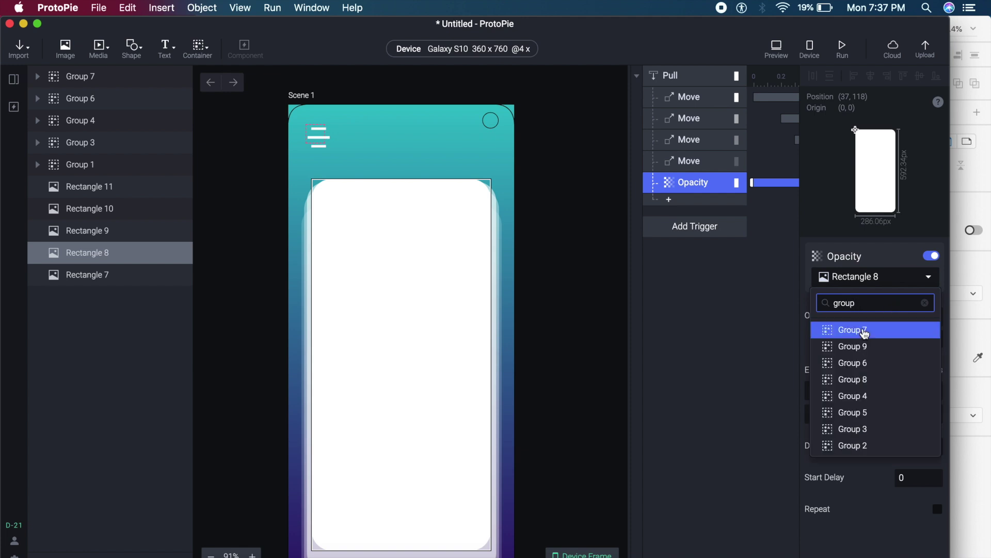
type("1")
left_click(873, 330)
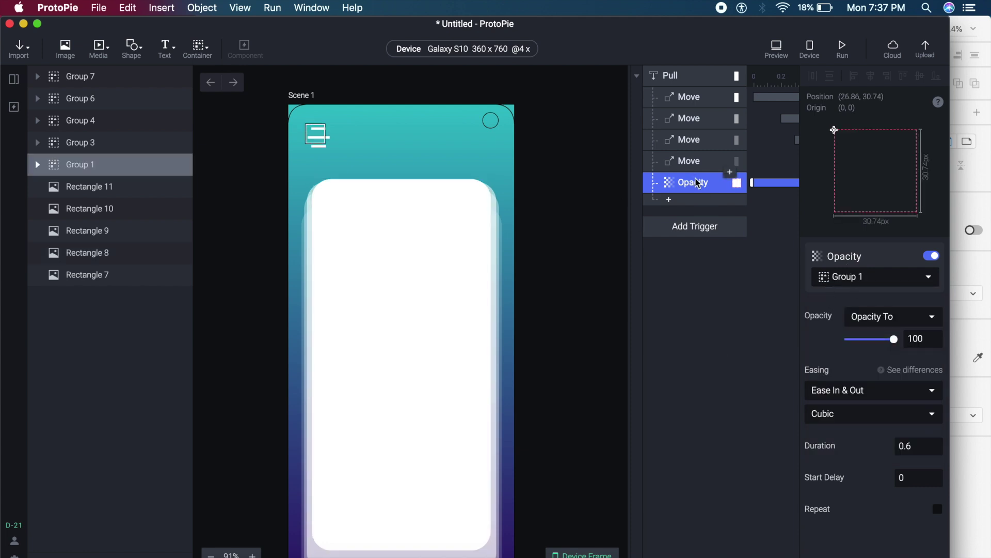
Step: Duplicate the Group 1 Opacity response with Group 2 as the copy's target, and select the Group 3 layer
key("super+d")
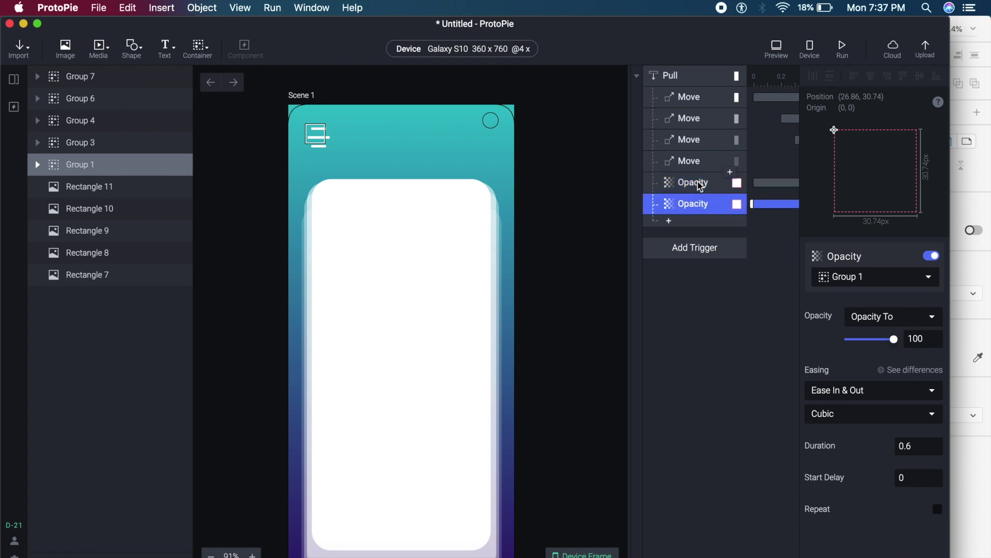
left_click(901, 281)
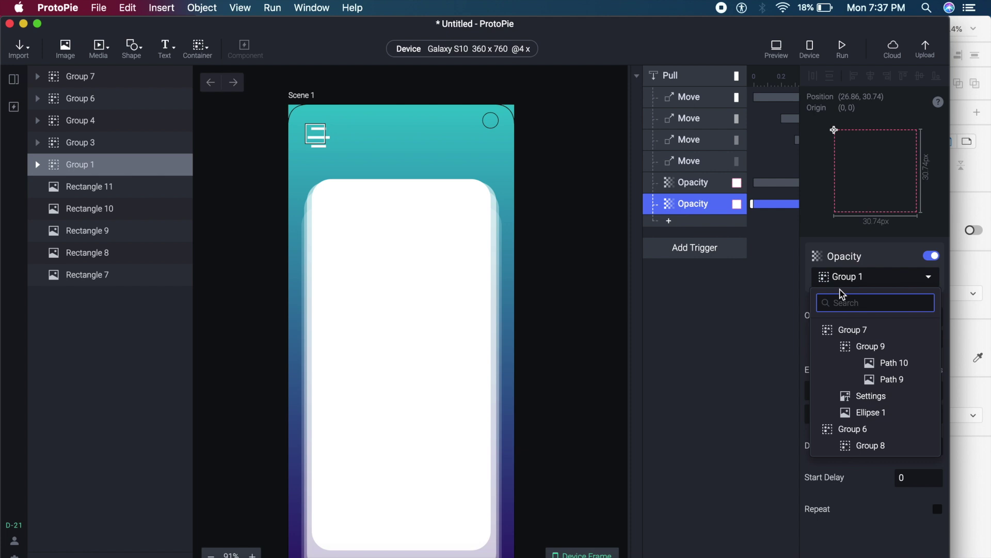
type("group")
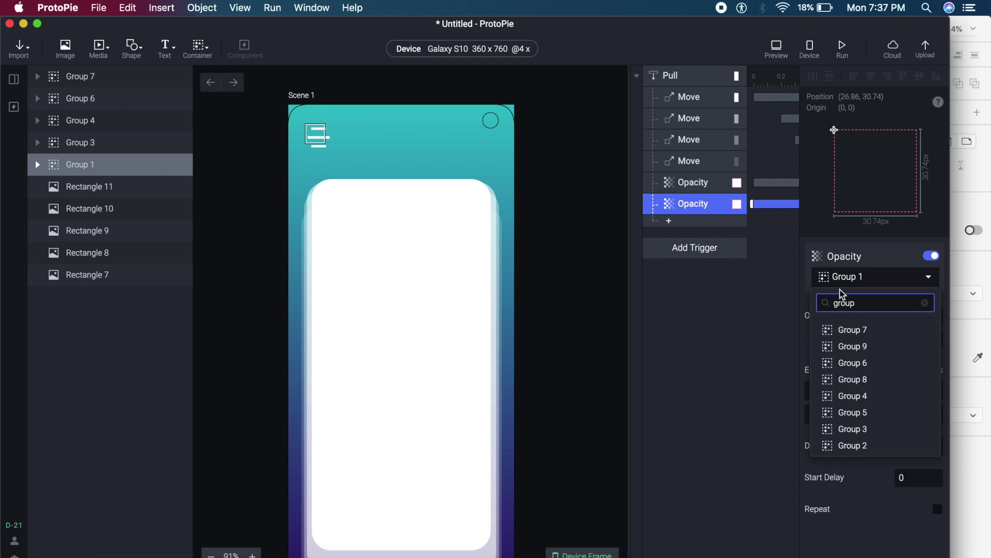
type(" 2")
left_click(852, 329)
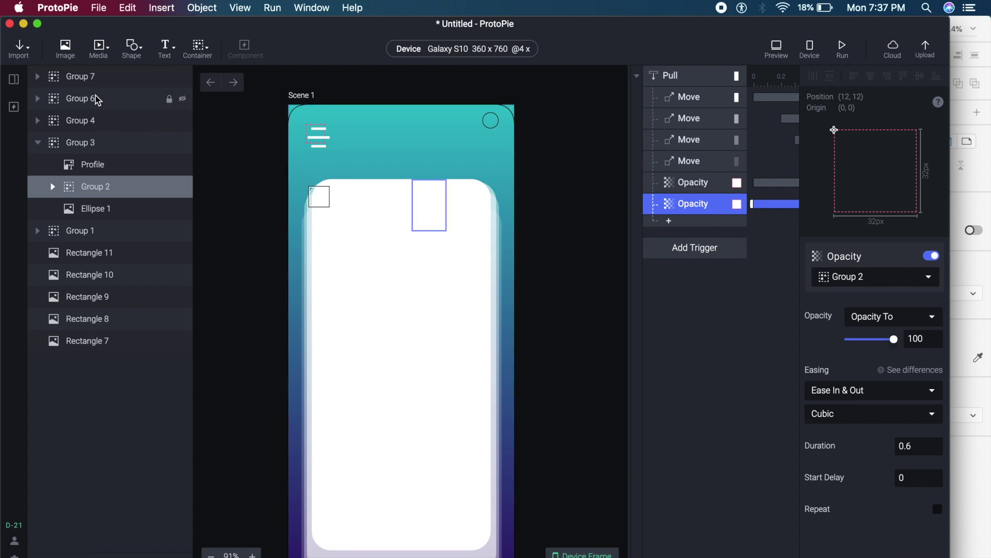
left_click(111, 144)
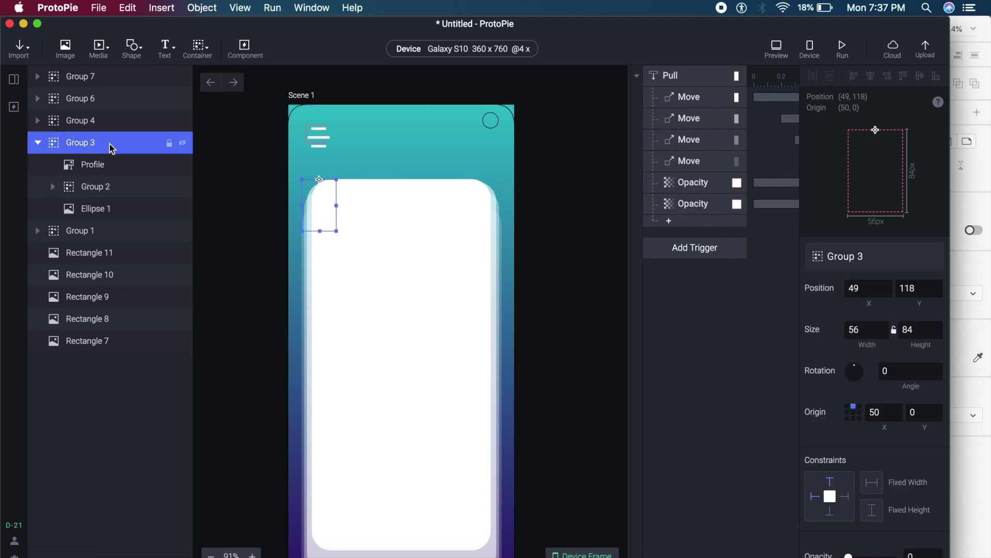
Step: Paste two more Opacity responses into the Pull trigger, keeping Opacity To 100 and a duration of 0.6
left_click(88, 80, "shift")
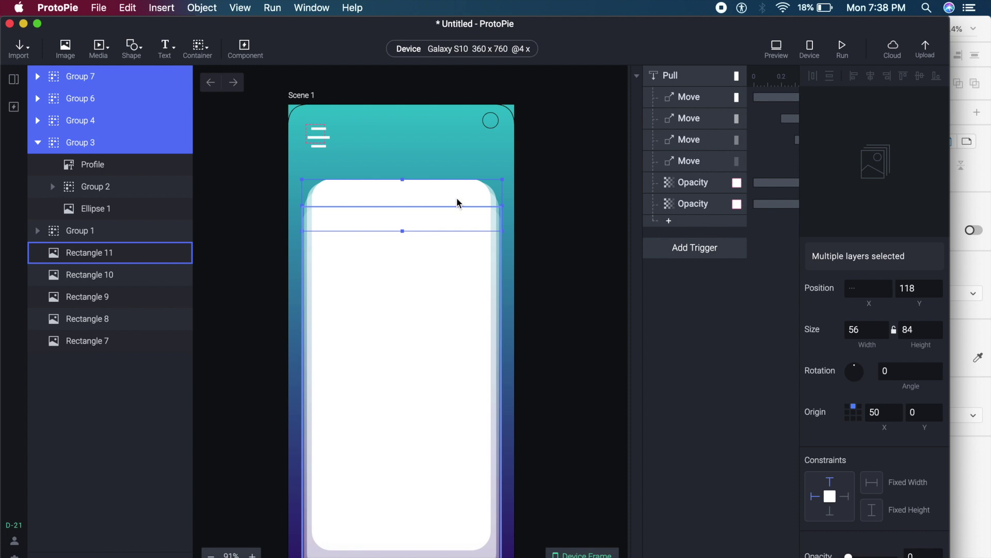
left_click(108, 144)
left_click(106, 119)
key("super+v")
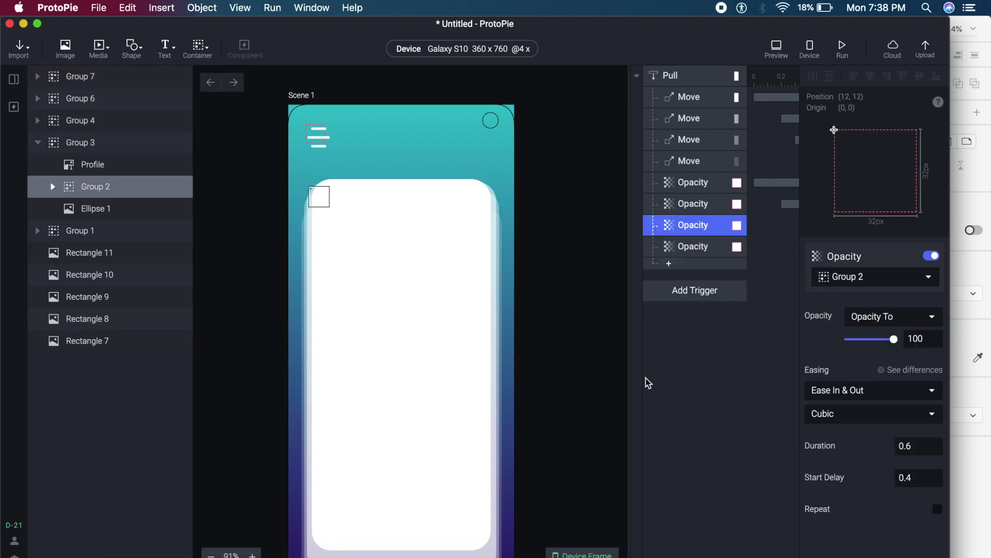
left_click(674, 400)
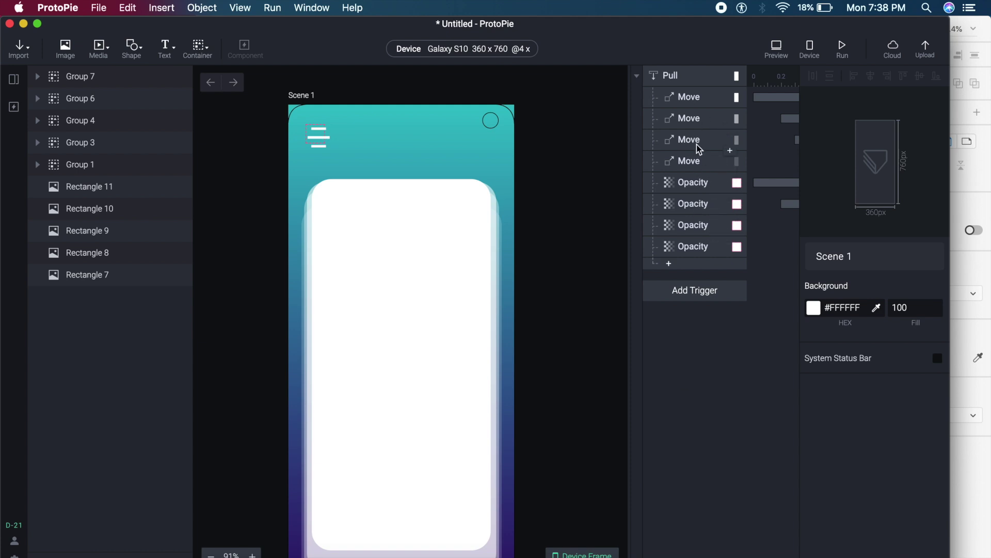
Step: Check the device connection options and open the prototype preview
left_click(428, 140)
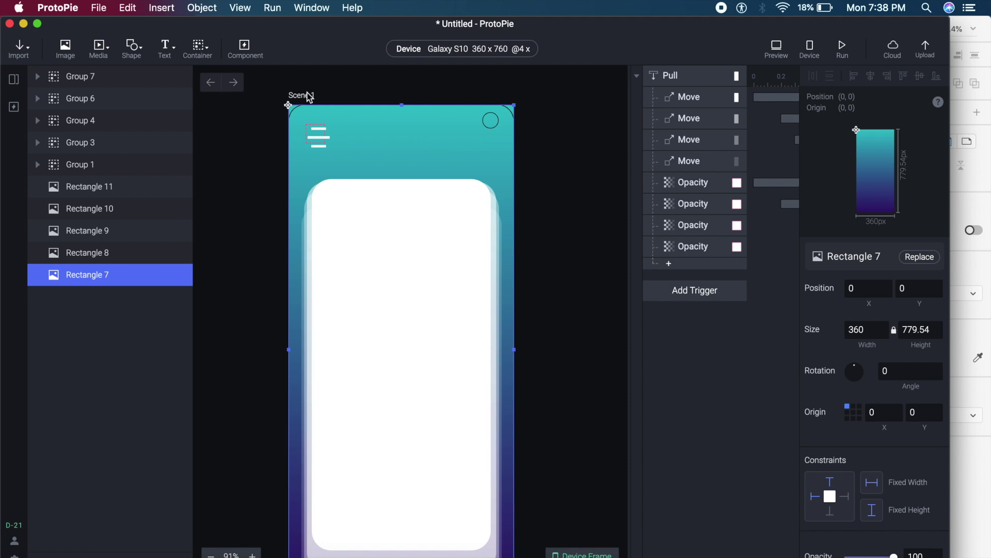
left_click(811, 51)
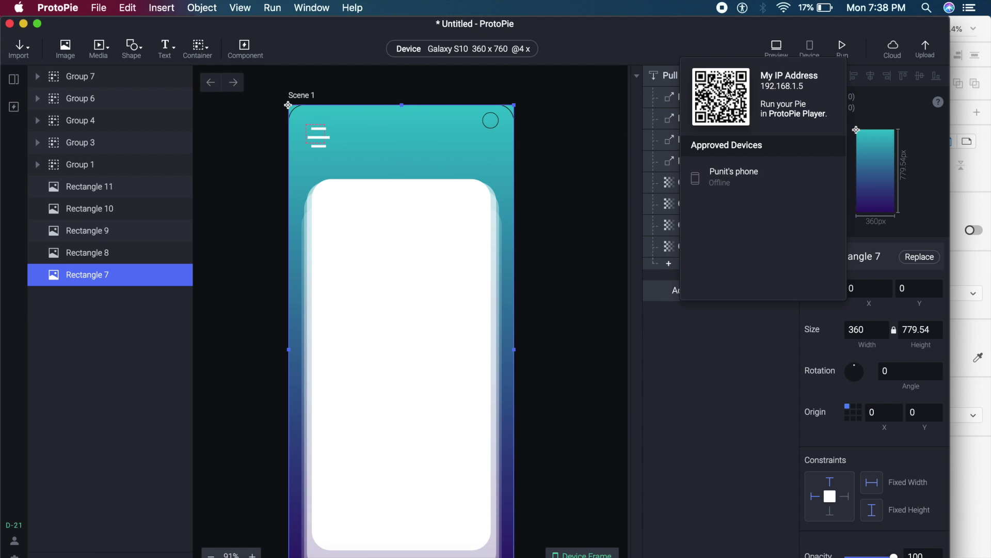
left_click(708, 39)
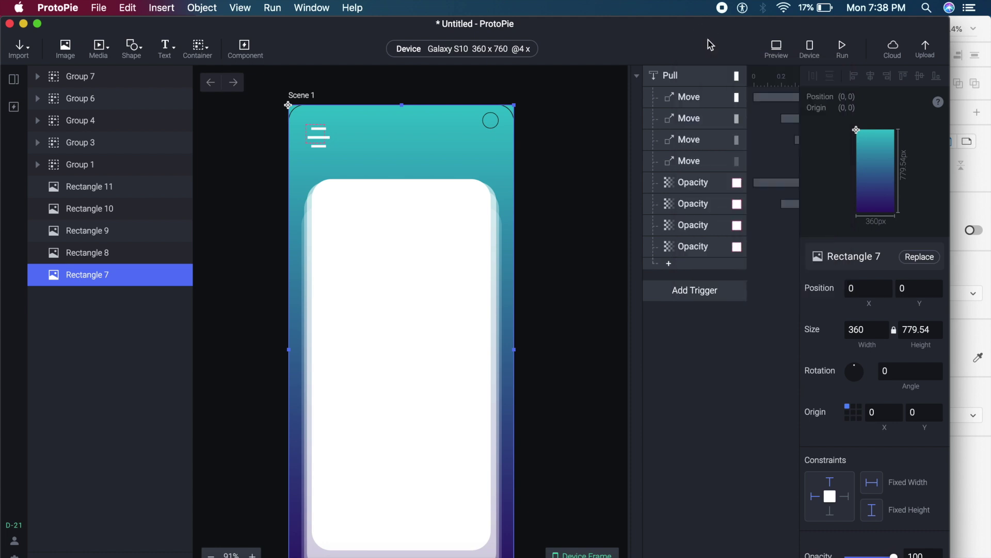
left_click(777, 49)
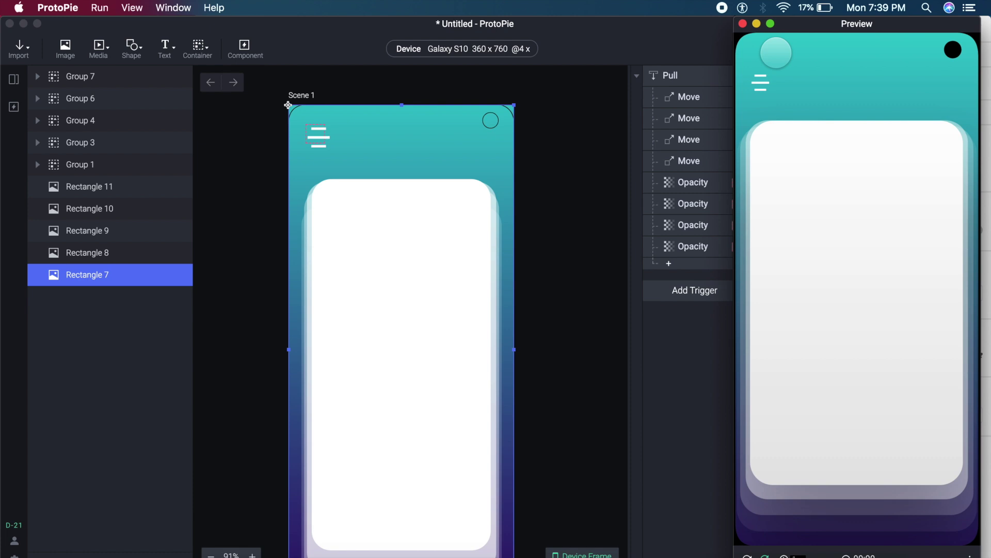
Step: Bring Rectangle 8 in front of the other card rectangles and test pulling the card down in the preview
left_click(311, 179)
key("super+shift+bracketright")
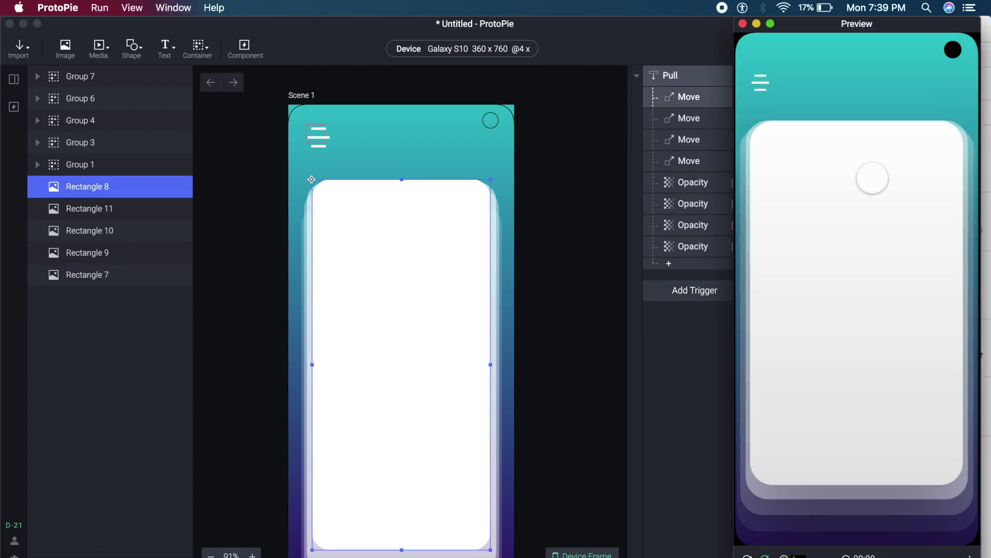
left_click_drag(874, 179, 843, 350)
left_click_drag(861, 259, 866, 362)
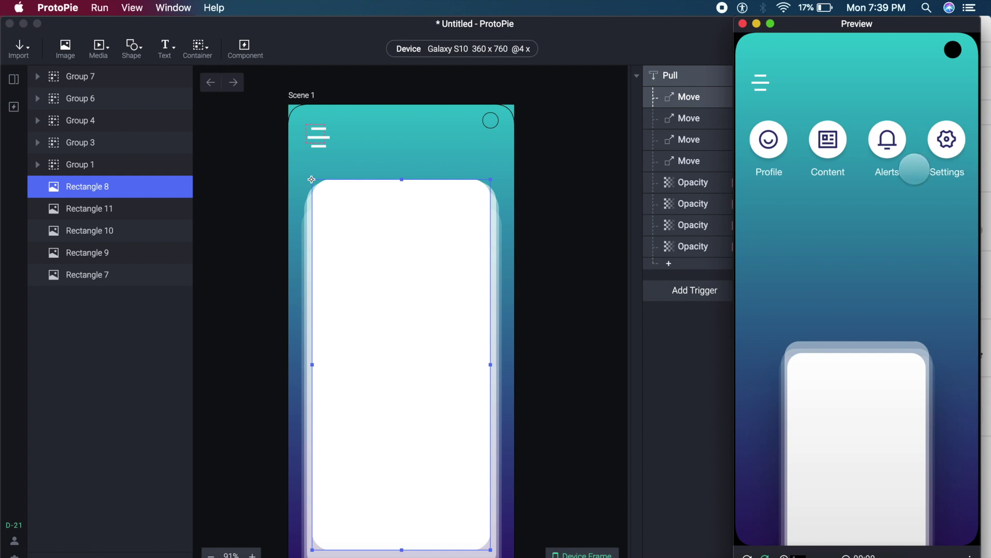
Step: Return to the editor and review the settings of the Pull trigger on Rectangle 8
left_click(654, 414)
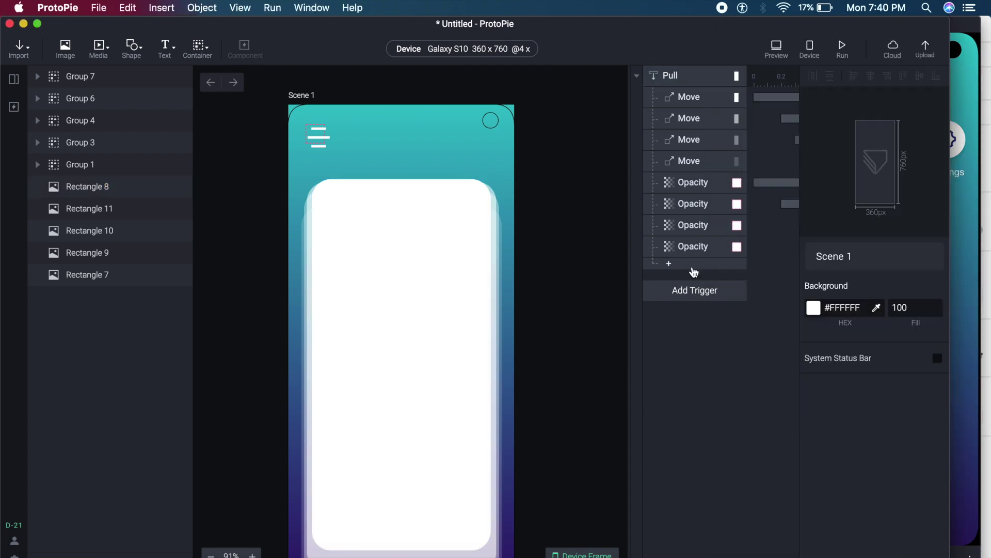
left_click(683, 77)
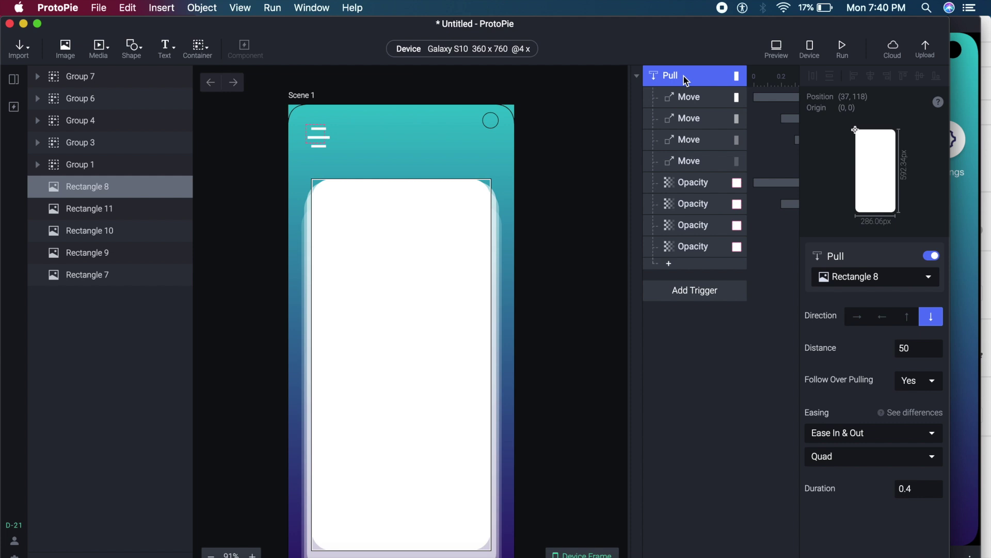
scroll(382, 269, "down", 2)
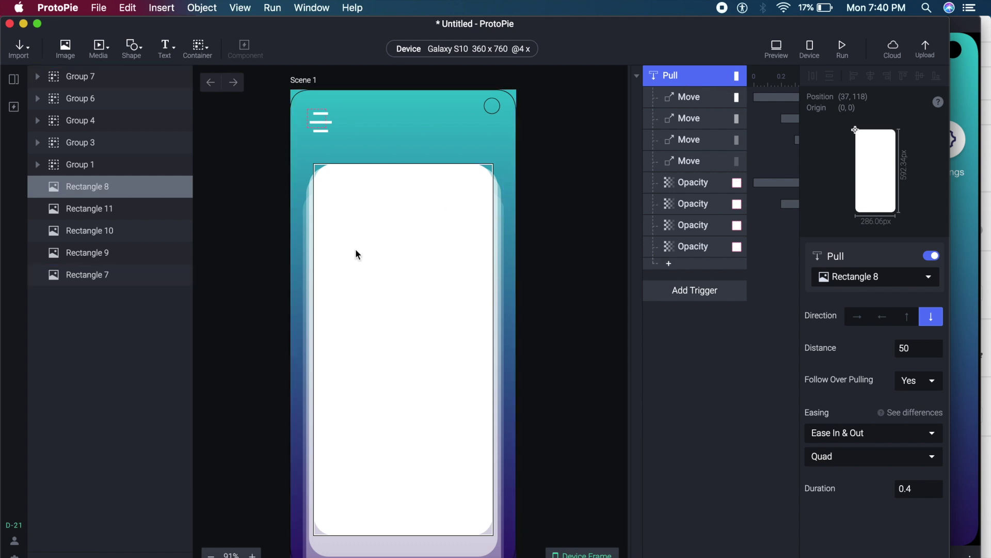
Step: Add a rectangle about 441 × 152 px across the bottom of the phone screen at Y 608 and rename it TRigger
key("r")
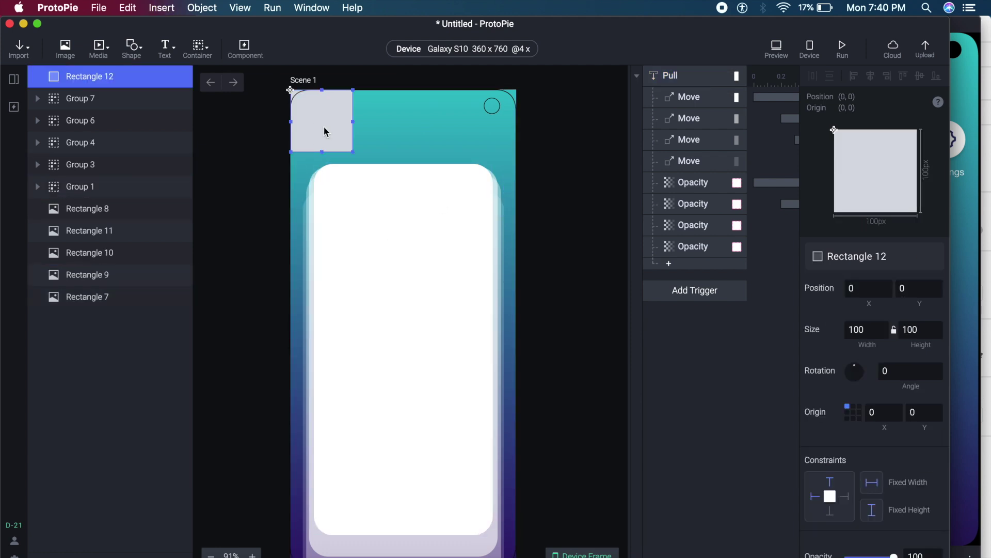
left_click_drag(314, 122, 567, 536)
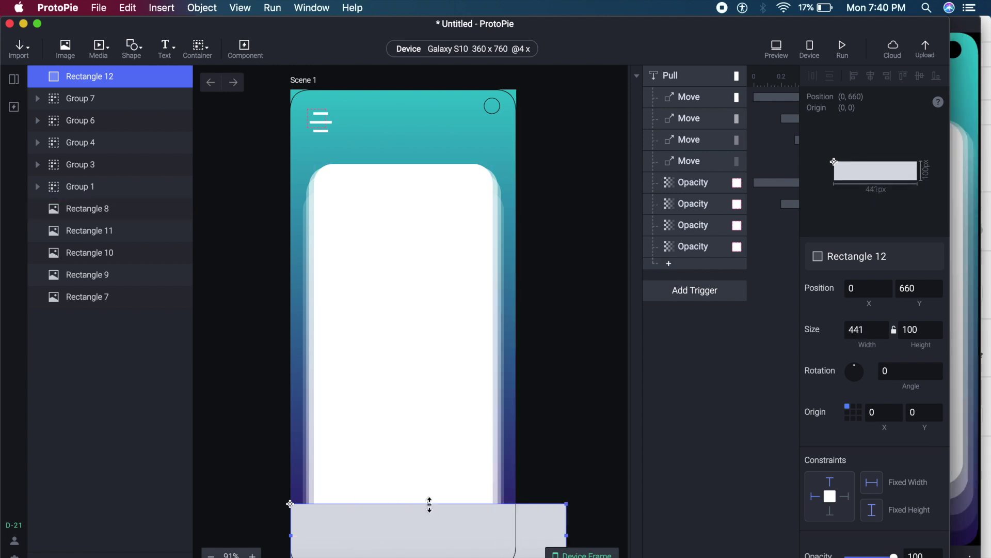
left_click_drag(429, 504, 419, 469)
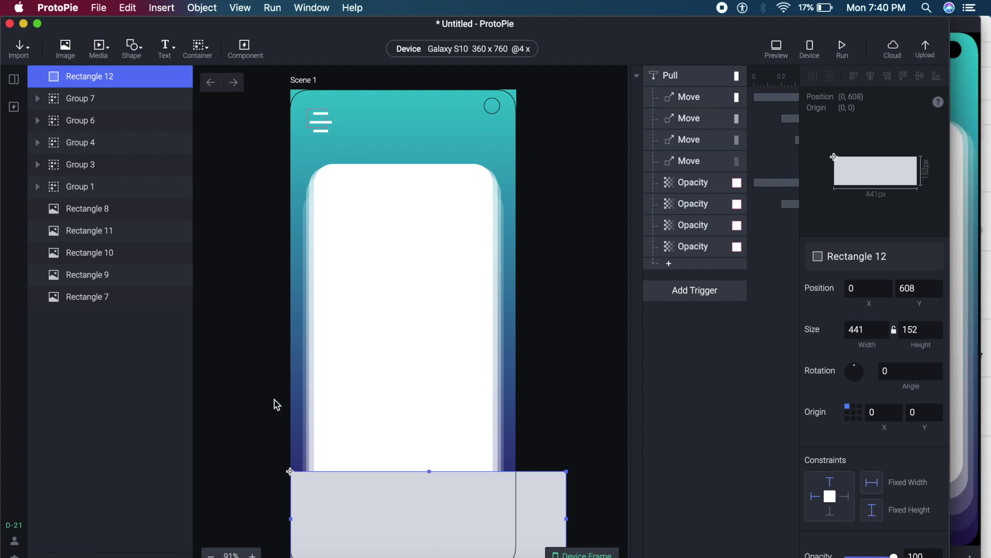
double_click(99, 76)
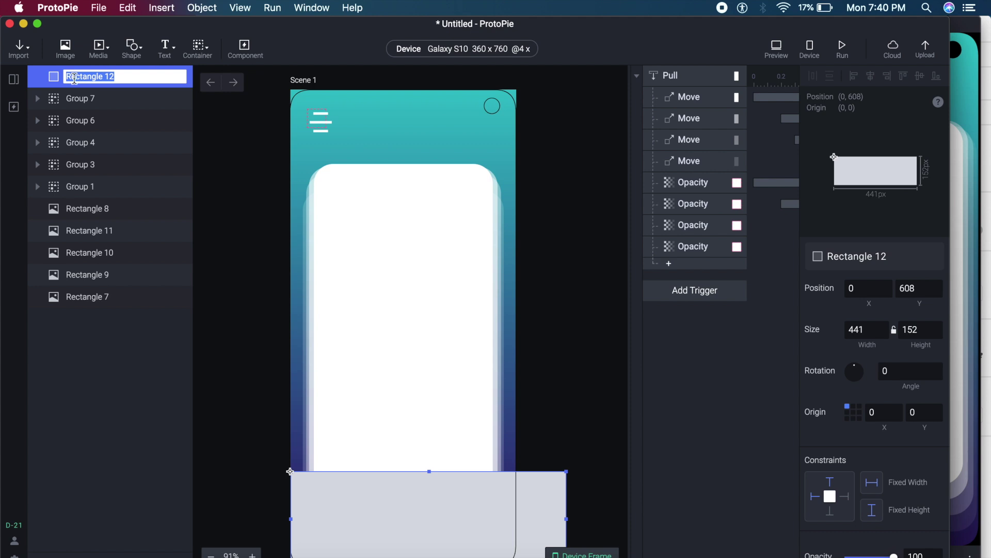
type("TRigger")
key("Return")
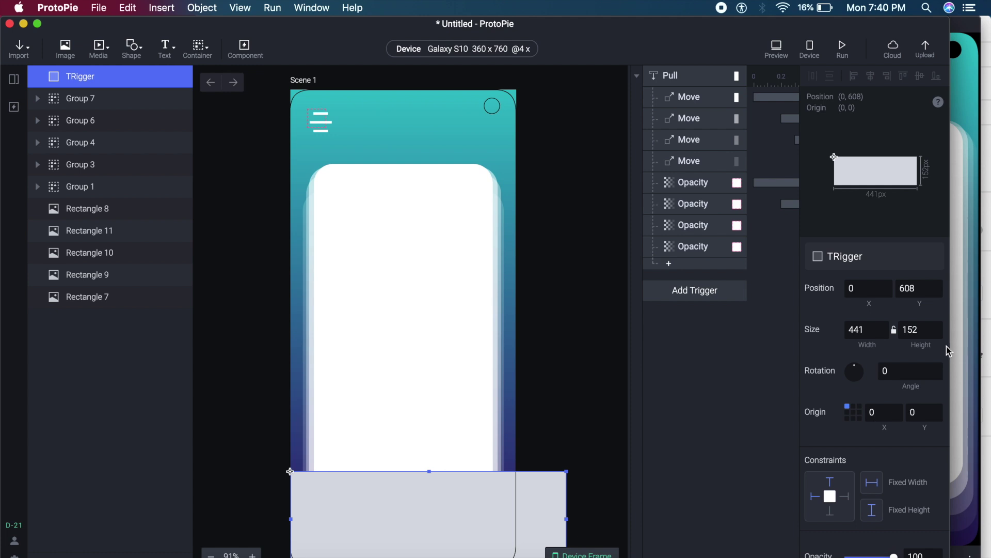
Step: Set the TRigger rectangle's opacity to 0
scroll(879, 372, "down", 2)
scroll(872, 371, "up", 2)
scroll(872, 458, "down", 1)
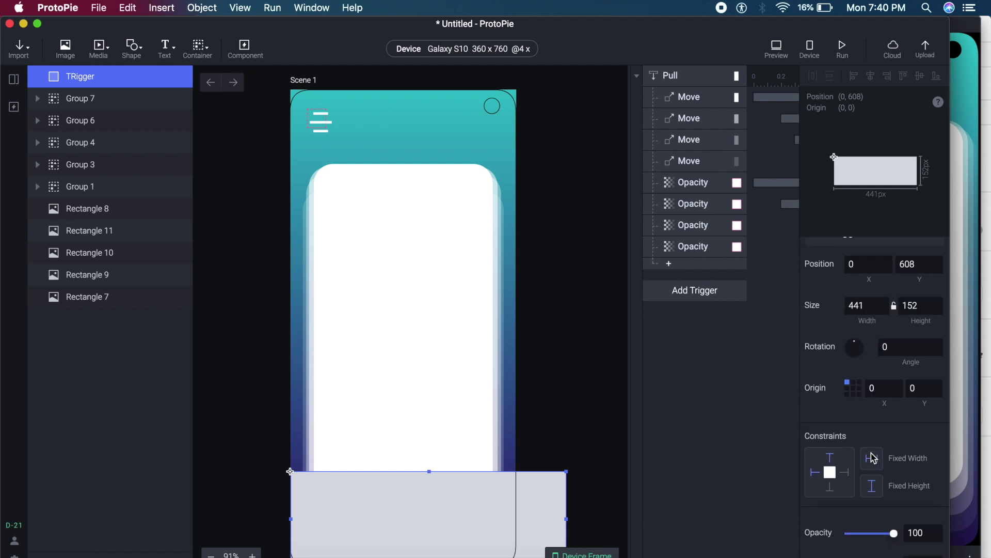
scroll(872, 457, "down", 1)
left_click(924, 513)
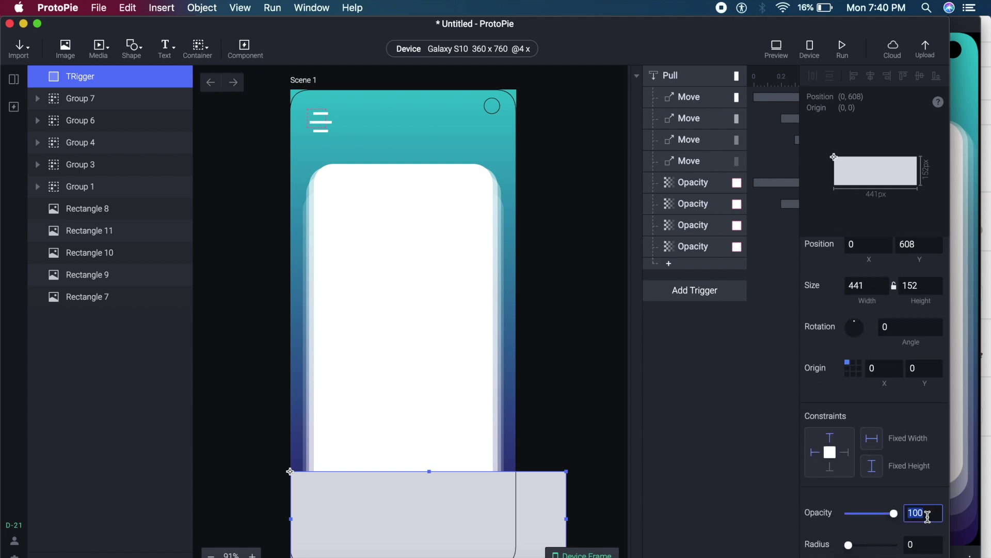
type("0")
key("Return")
left_click(607, 377)
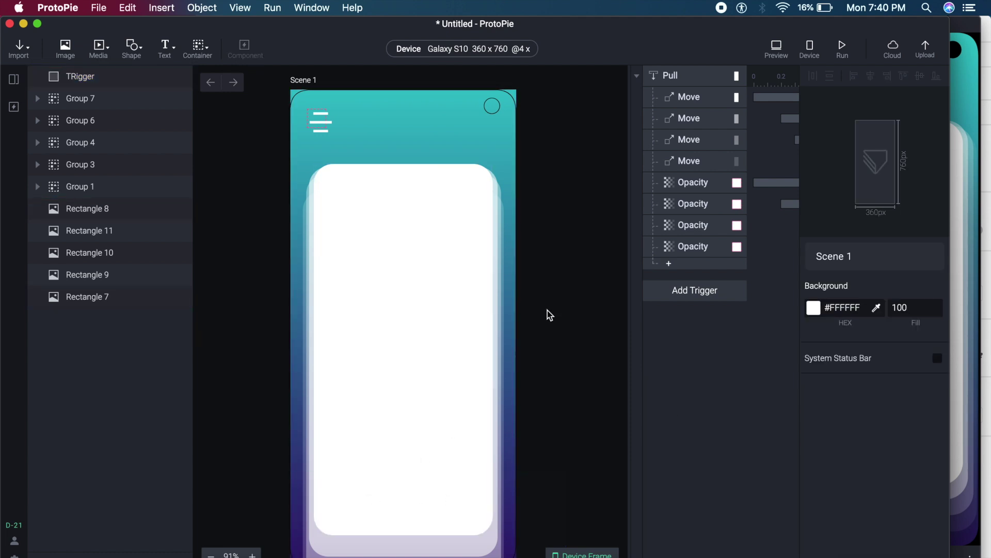
Step: Duplicate the Pull trigger with all its responses, set the copy's direction to up and its target layer to TRigger
left_click(704, 77)
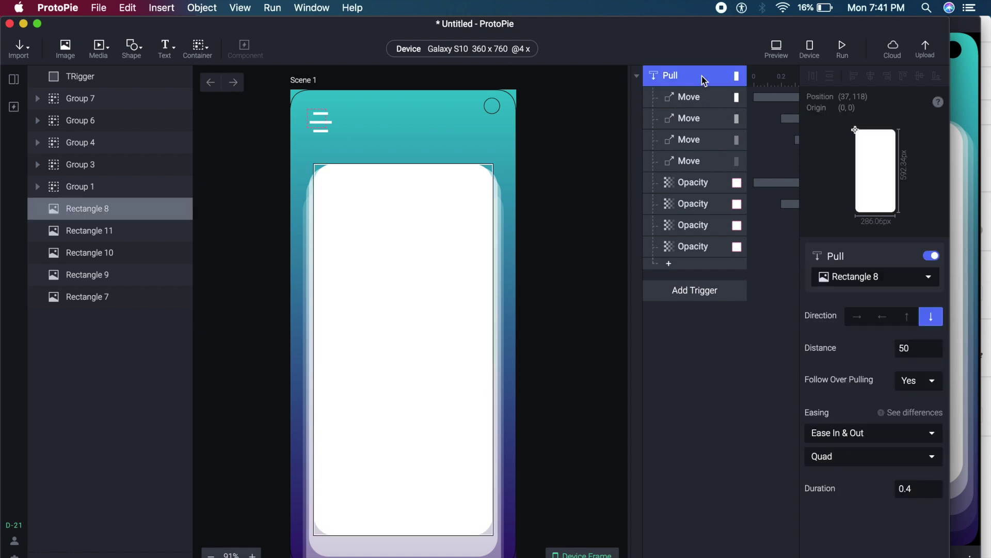
key("super+d")
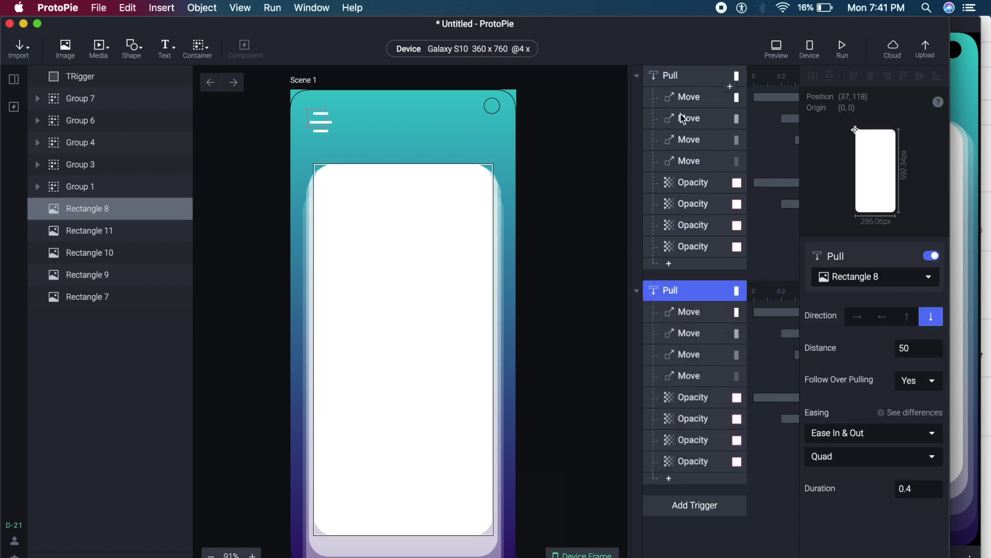
left_click(909, 324)
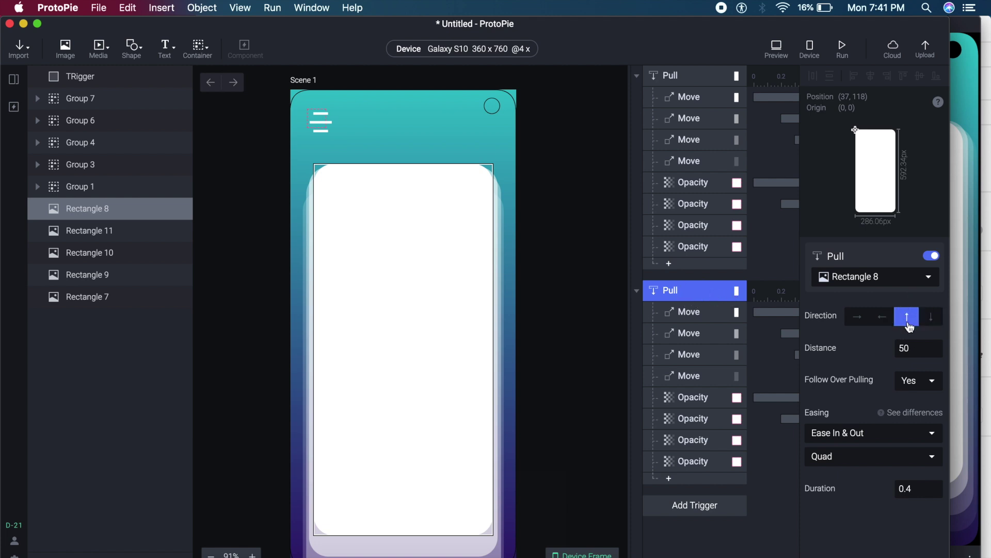
left_click(890, 277)
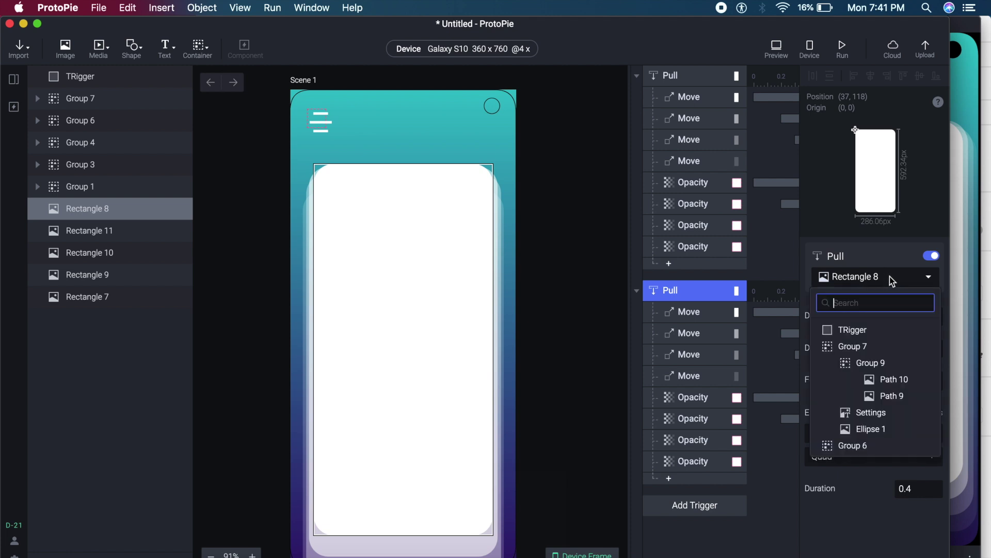
left_click(869, 328)
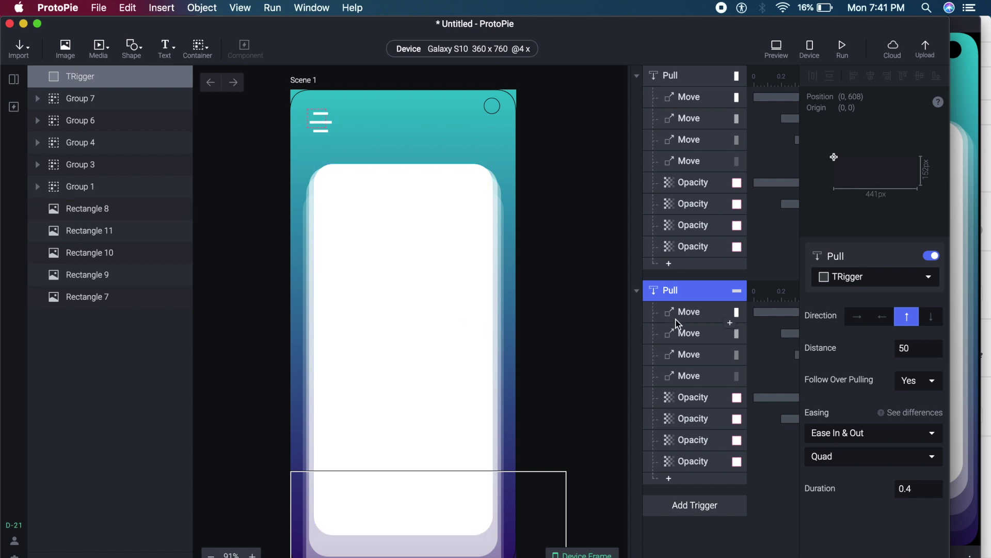
Step: In the upward Pull trigger, set Rectangle 8's Move By distance to -200 in Y
left_click(710, 316)
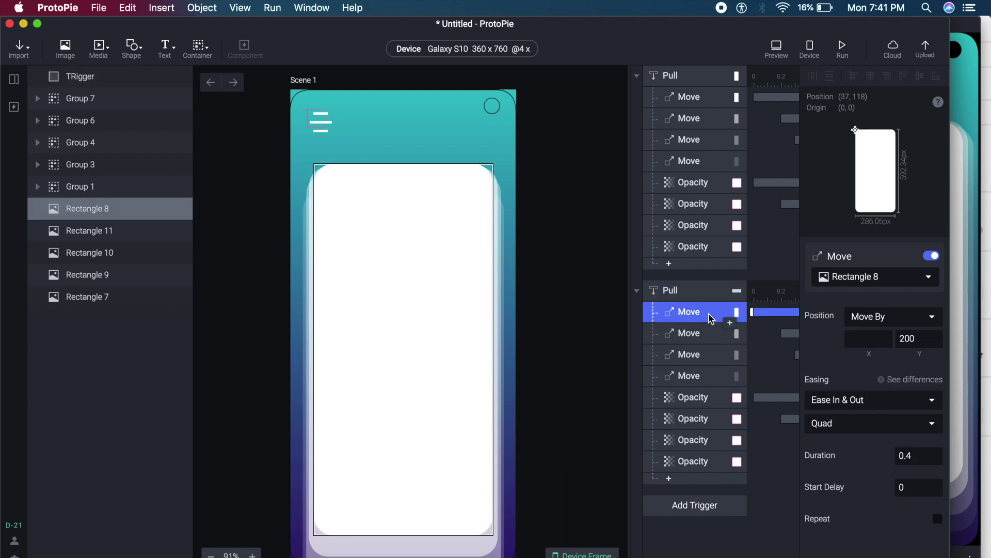
left_click(918, 339)
type("-200")
key("Return")
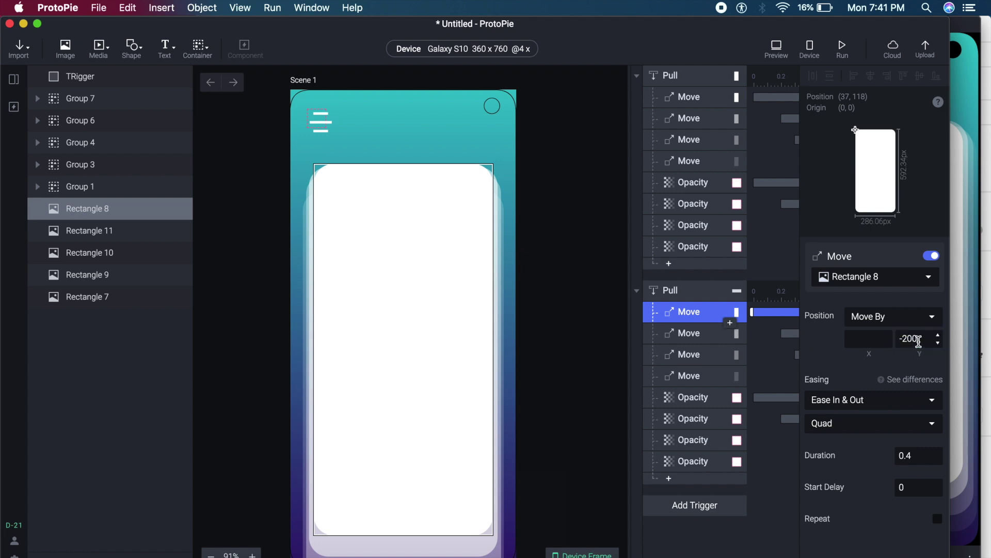
Step: Set the Move By Y distance to -200 for Rectangles 9, 10 and 11 together in the upward Pull trigger
left_click(708, 339)
left_click(695, 376)
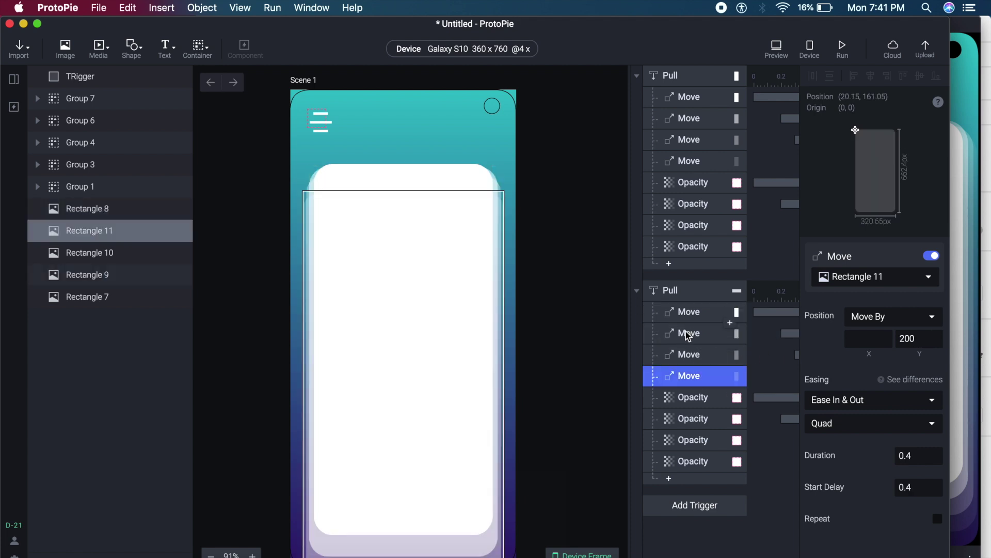
left_click(690, 337)
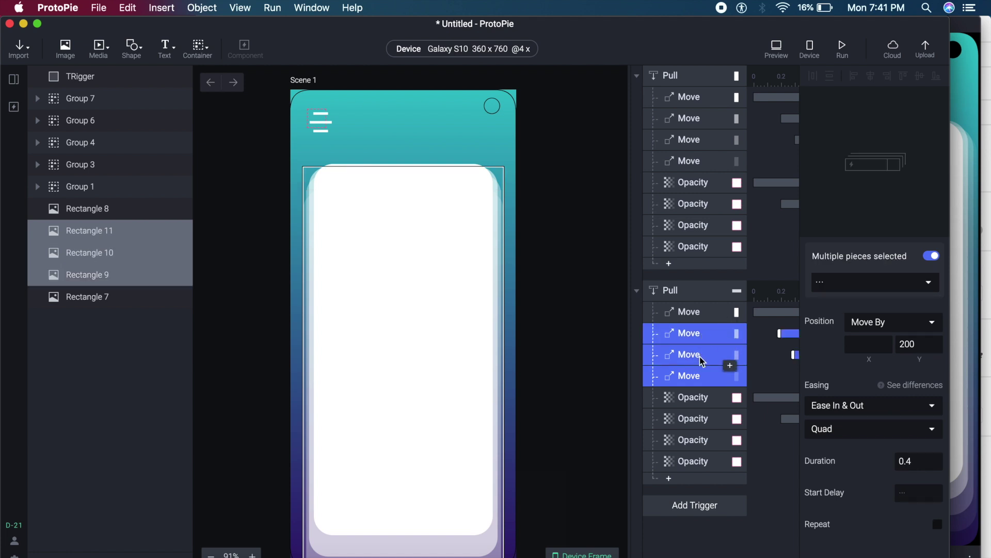
left_click(923, 343)
double_click(923, 343)
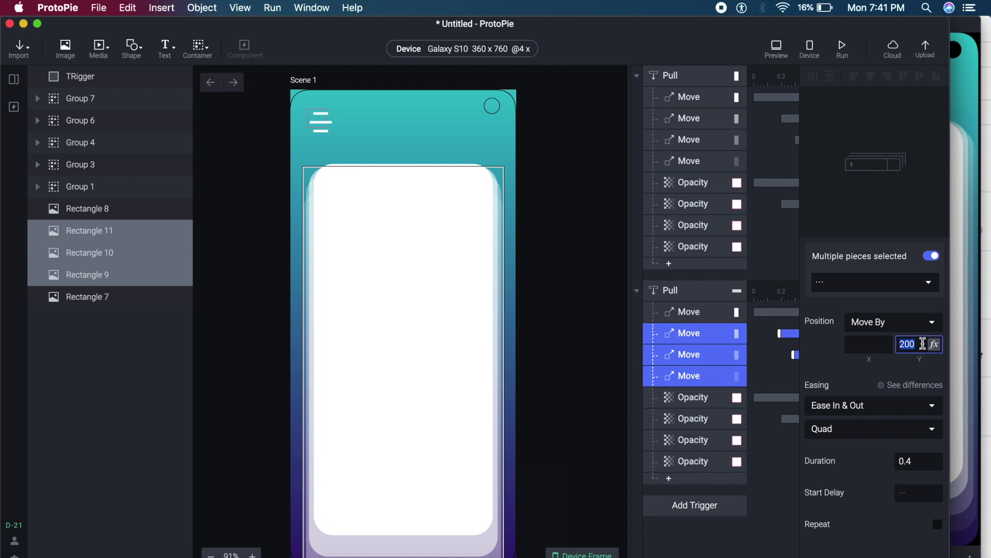
type("-200")
key("Return")
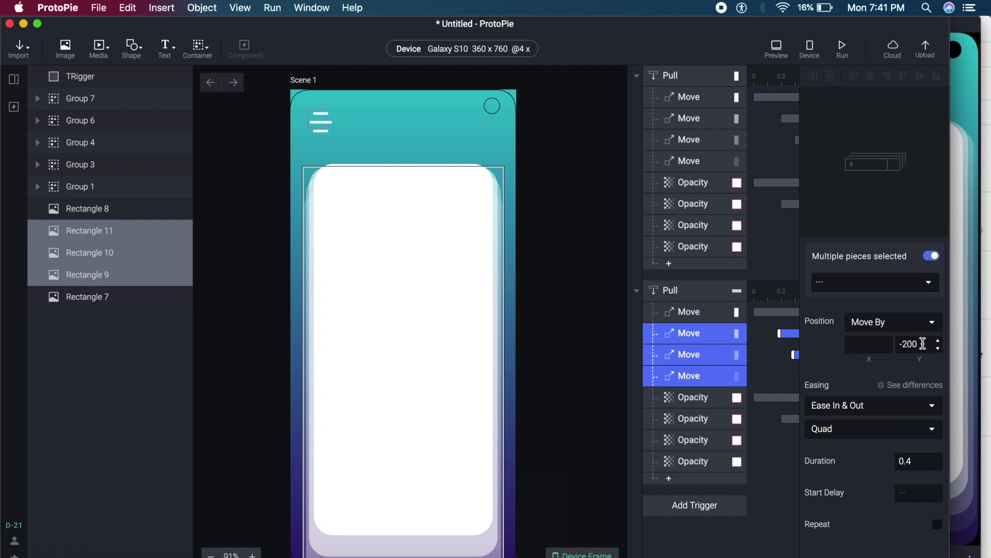
Step: Set all four Opacity responses of the upward Pull trigger to Opacity To 0
left_click(701, 404)
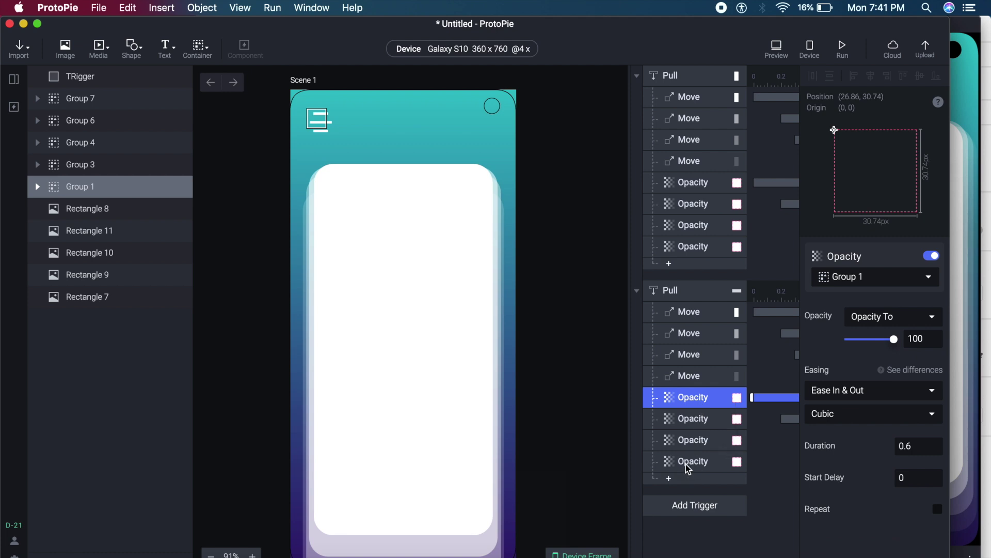
left_click(688, 467, "shift")
left_click_drag(894, 346, 717, 348)
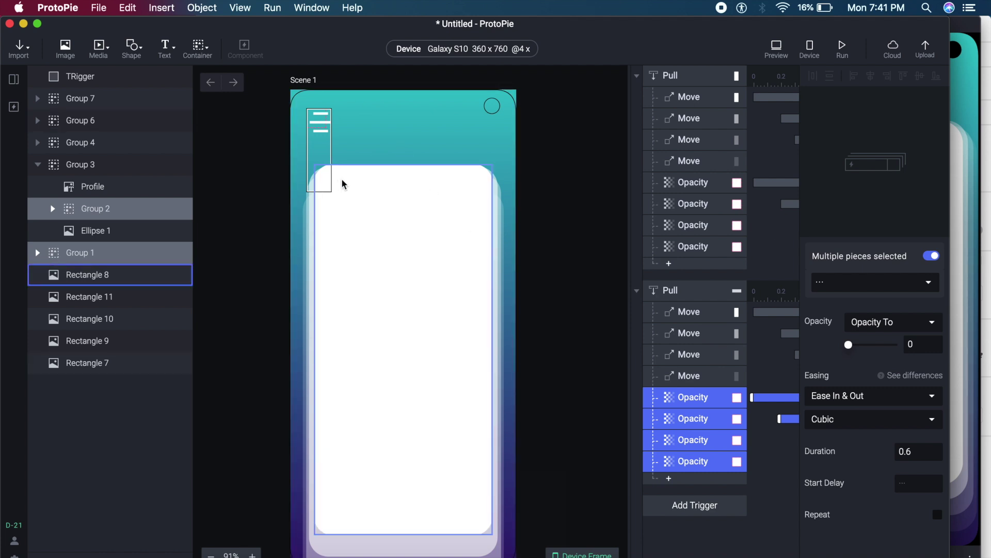
Step: Preview the prototype and test pulling the cards down and back up
key("super+p")
left_click_drag(869, 272, 858, 456)
left_click_drag(866, 317, 866, 279)
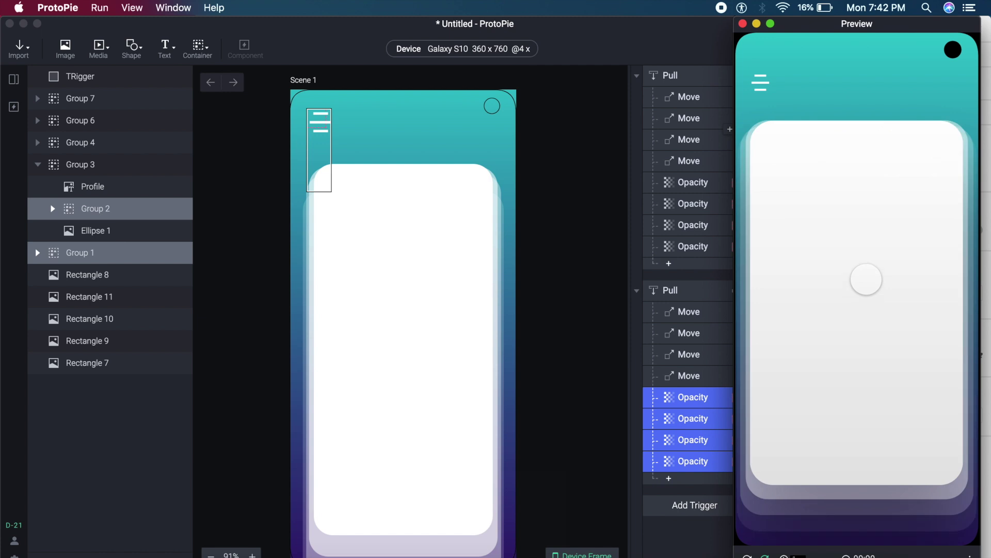